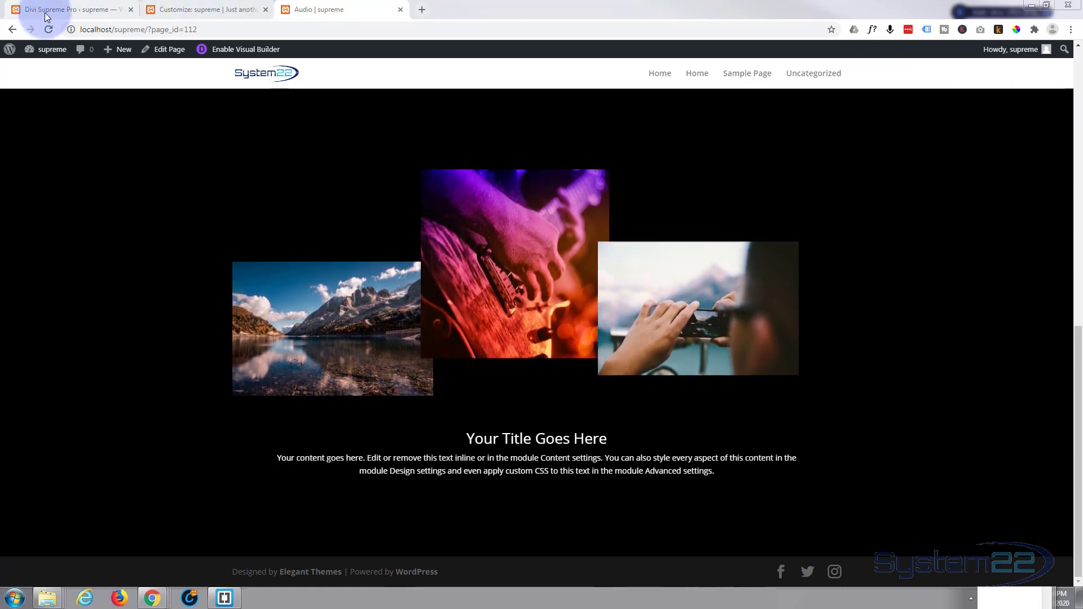
- Enable the Visual Builder for the page and delete the three-image module above the last title text
click(237, 50)
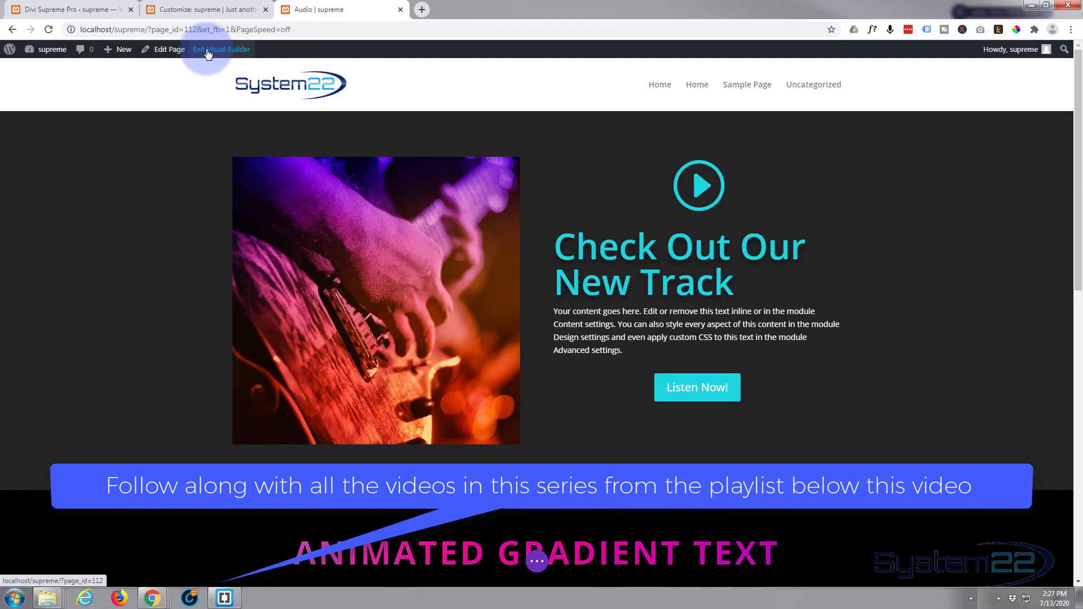
scroll(175, 144, down, 2)
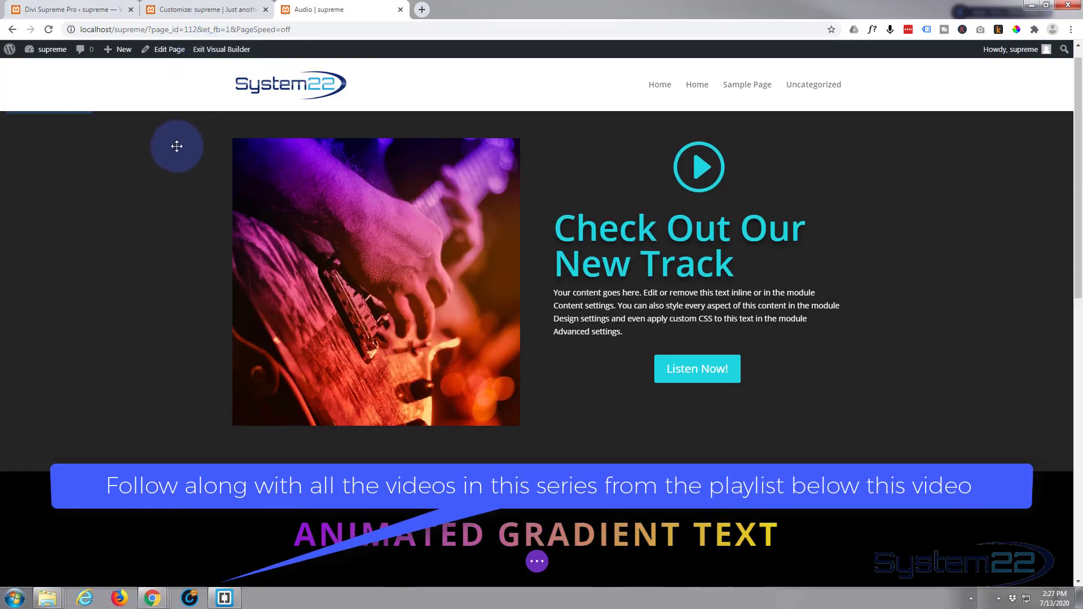
scroll(177, 147, down, 8)
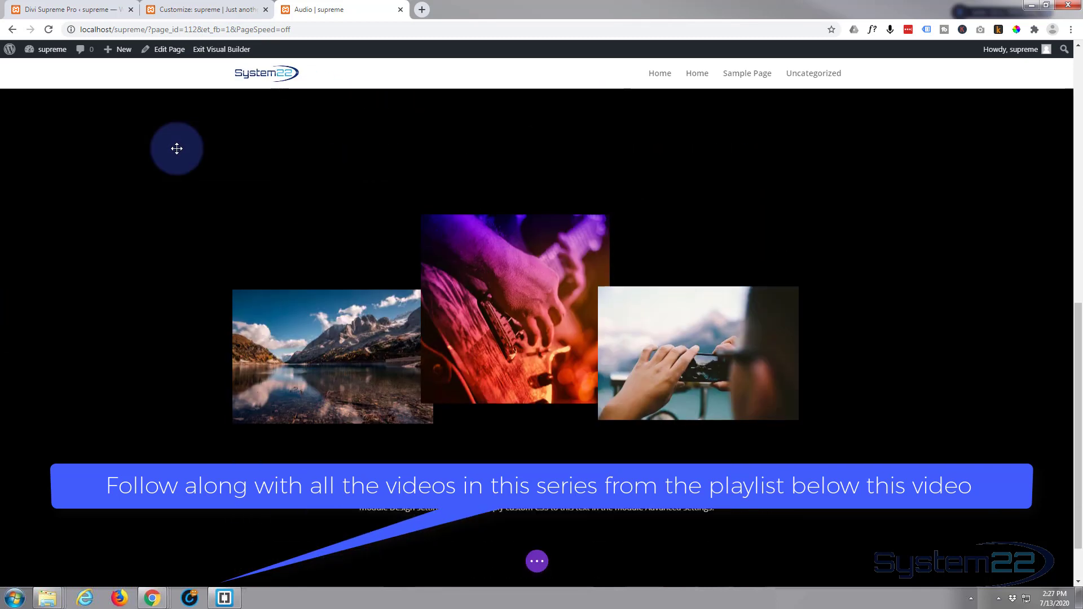
scroll(173, 150, down, 1)
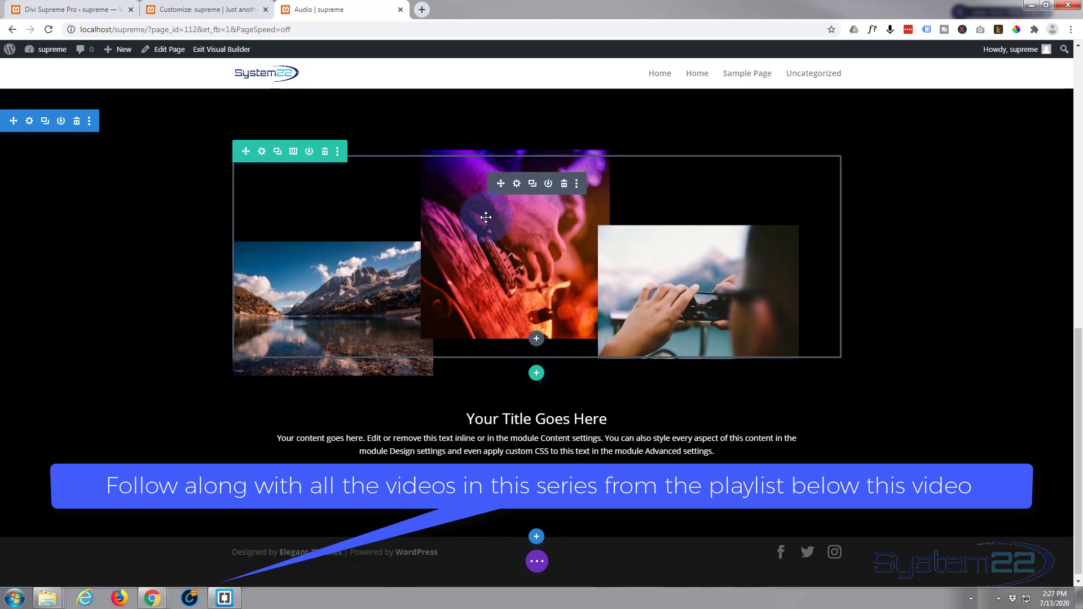
click(563, 183)
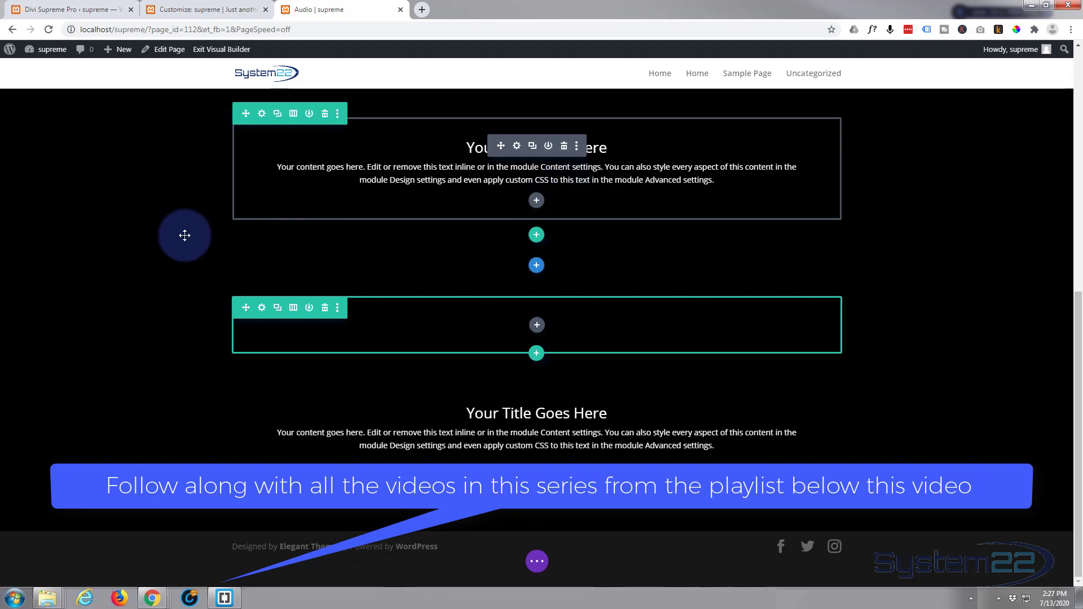
- Insert a Supreme Floating Multi Images module into the empty row above the last title text
click(537, 326)
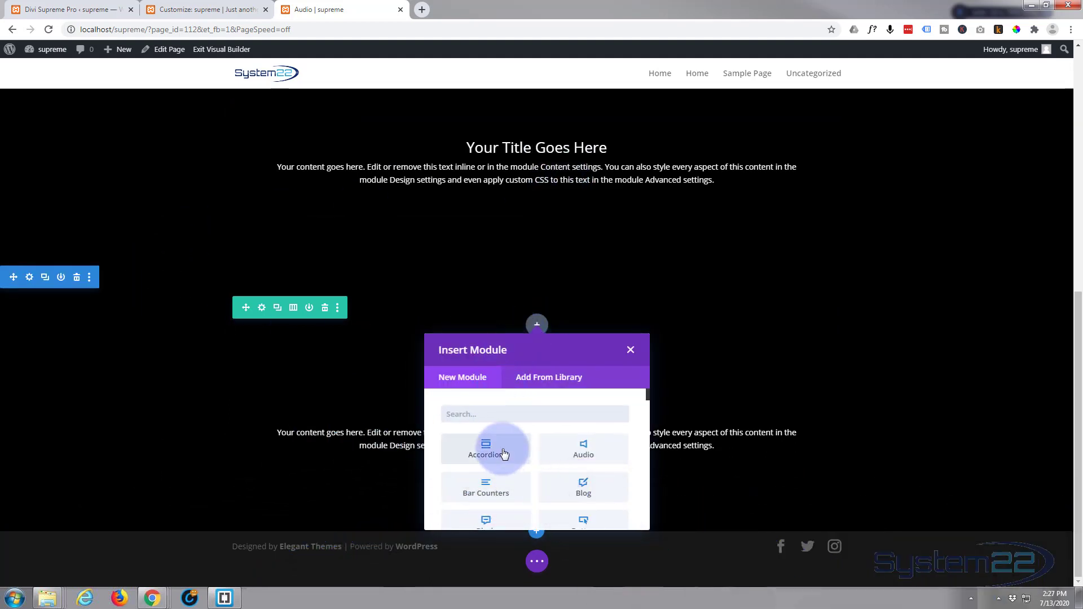
scroll(525, 459, down, 4)
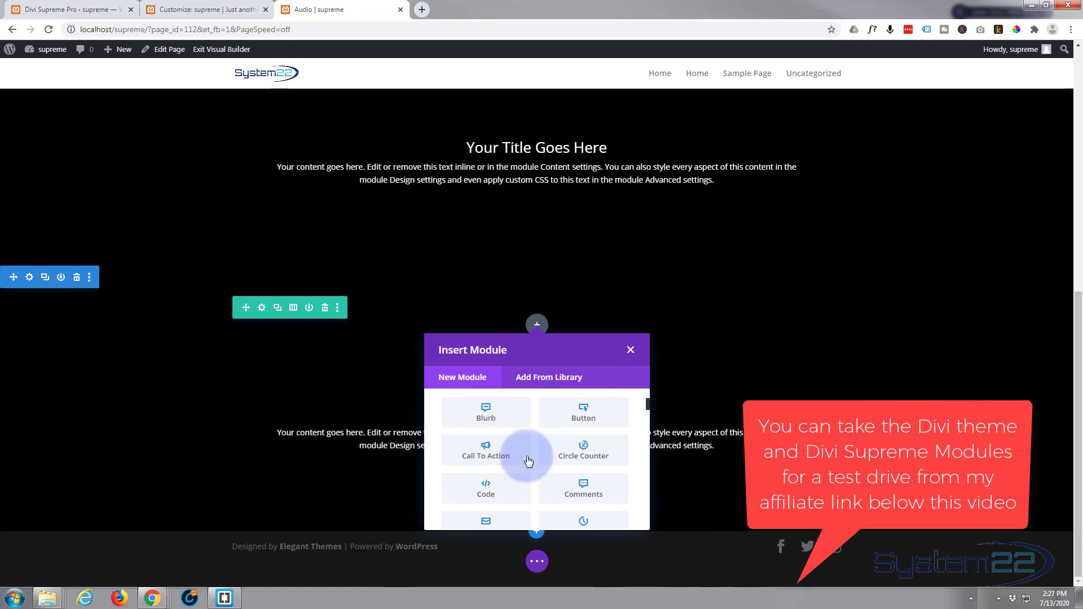
scroll(528, 462, down, 3)
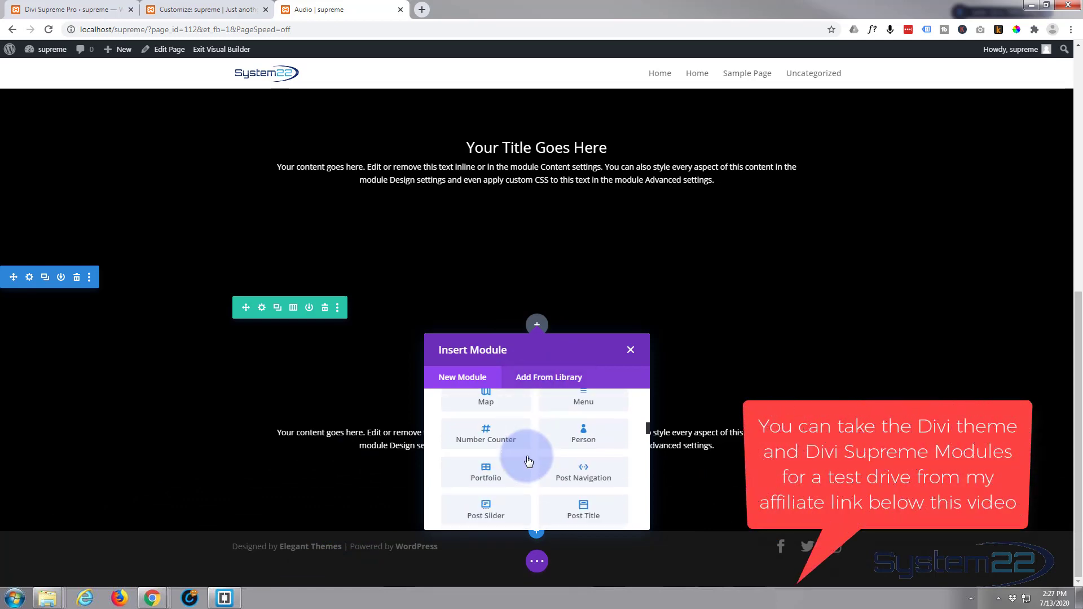
scroll(528, 462, down, 5)
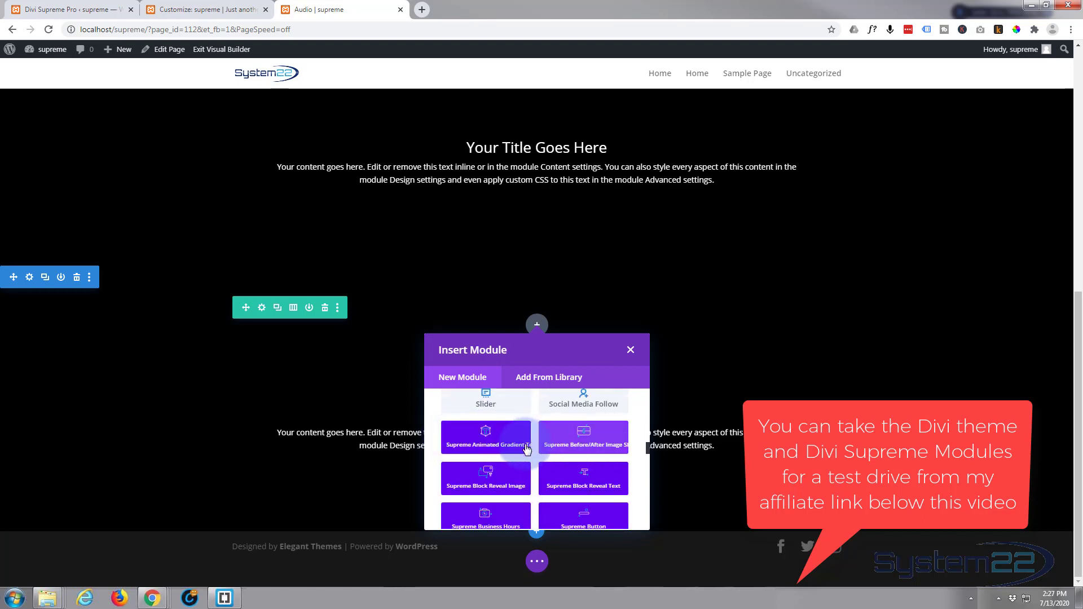
scroll(493, 446, down, 3)
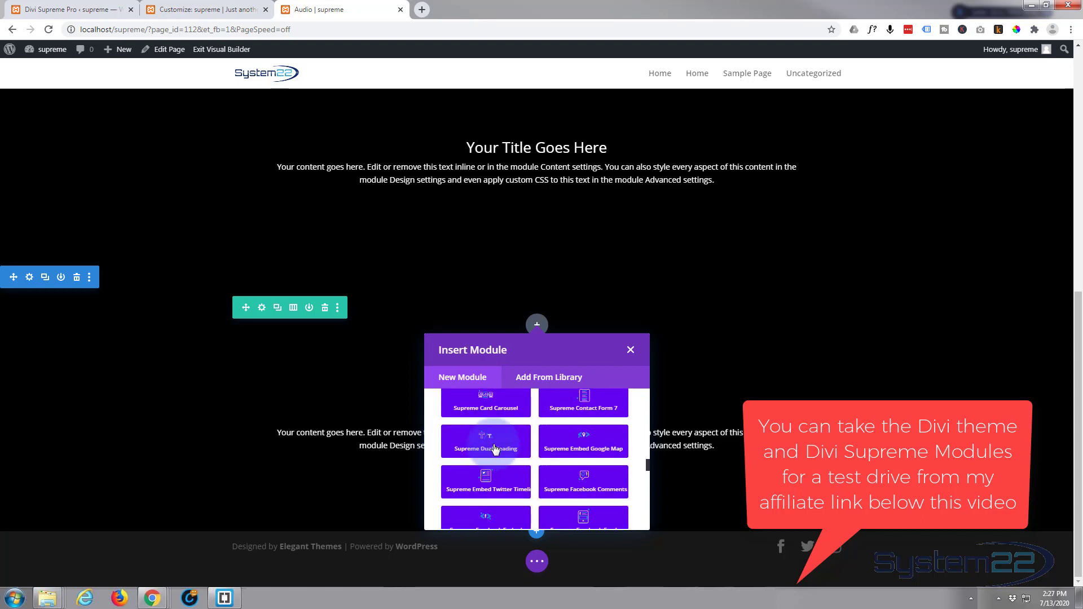
scroll(494, 449, down, 8)
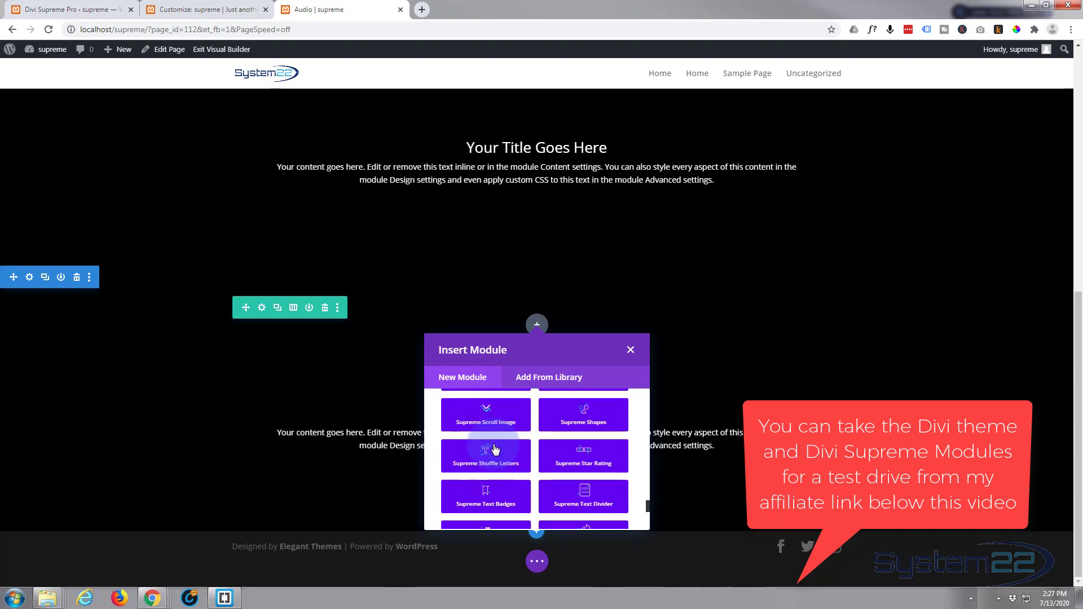
scroll(494, 449, down, 5)
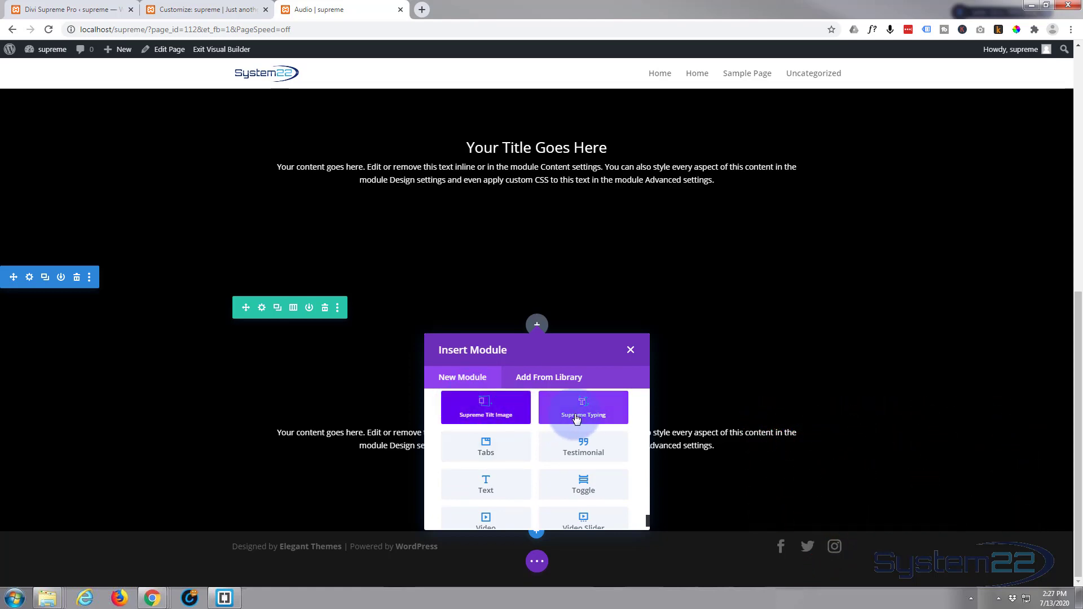
scroll(482, 447, down, 1)
scroll(478, 452, up, 5)
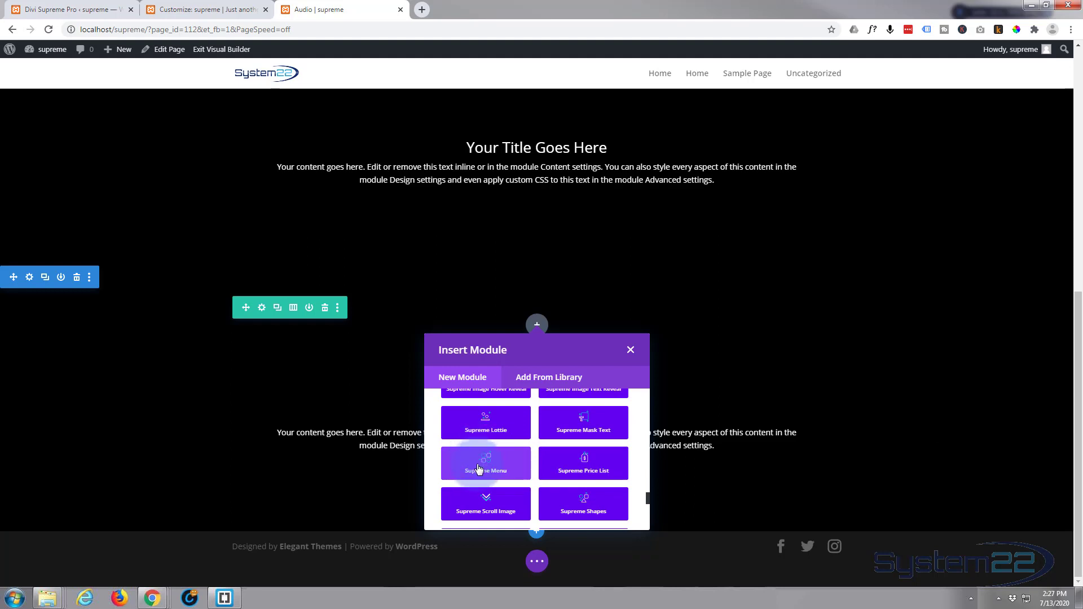
scroll(480, 475, up, 3)
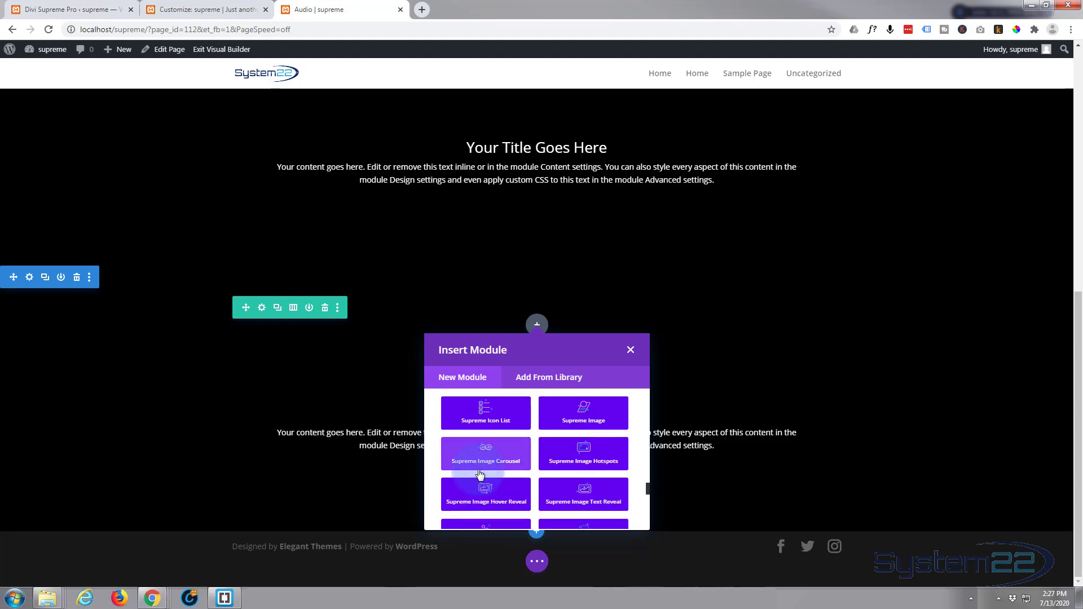
scroll(479, 475, up, 3)
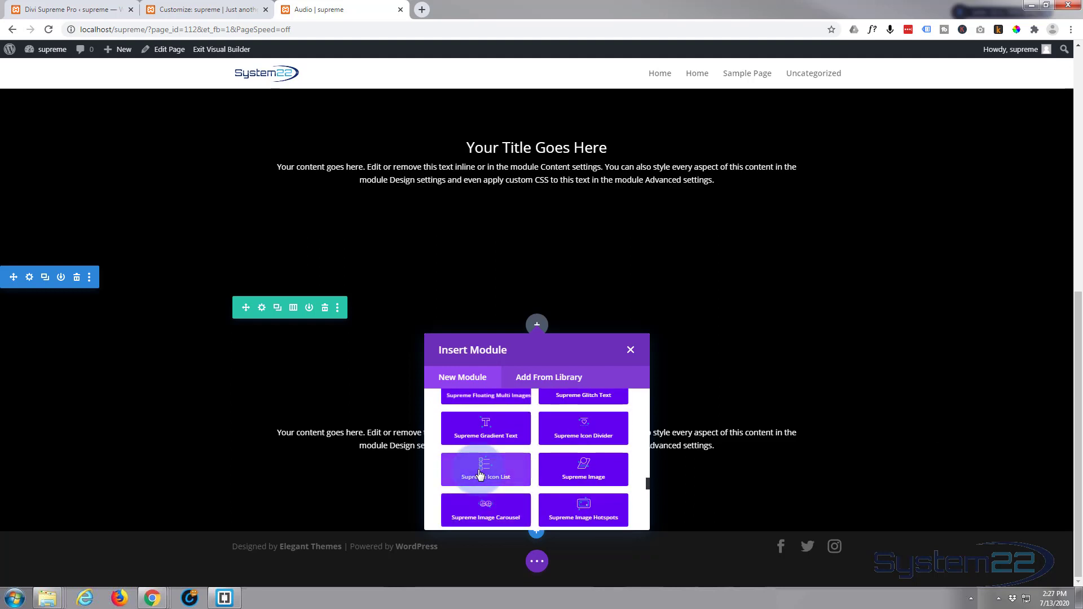
scroll(479, 476, up, 3)
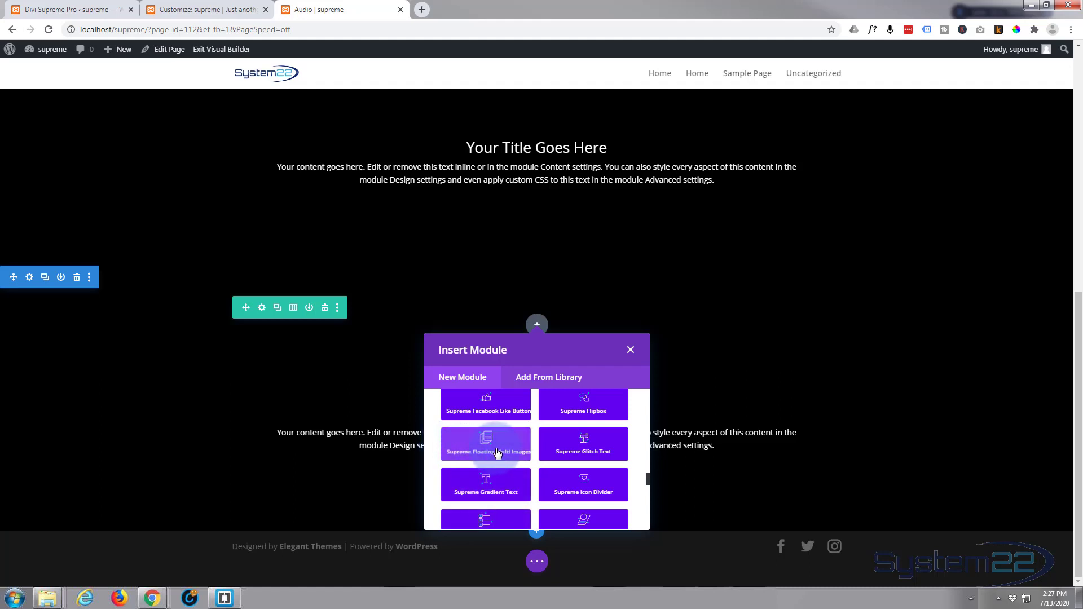
click(497, 453)
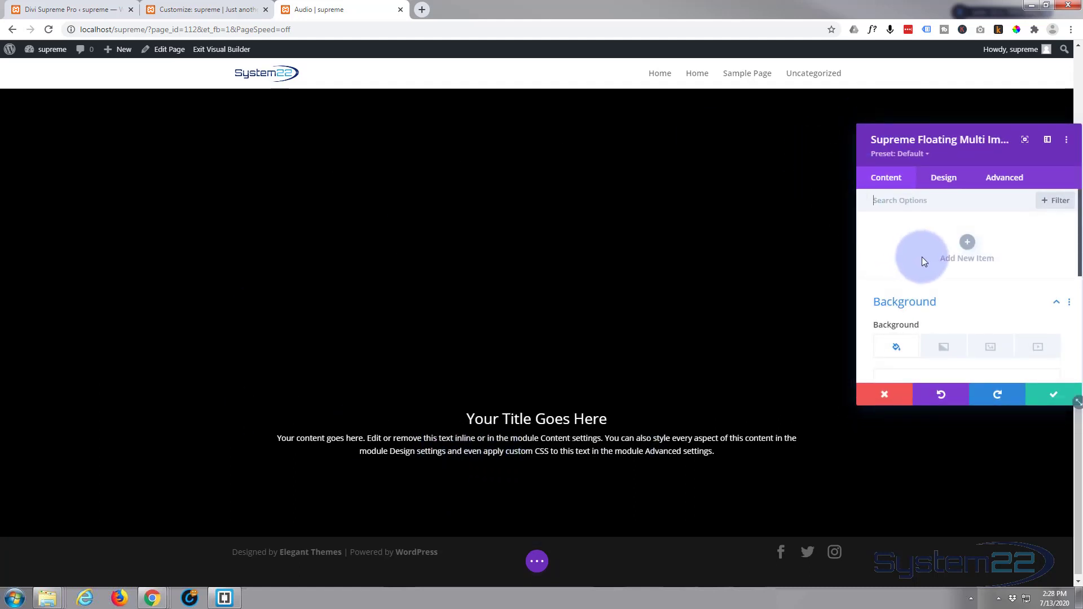
- Add a first image item to the module using travel-landscape-01.jpg from the media library
click(968, 242)
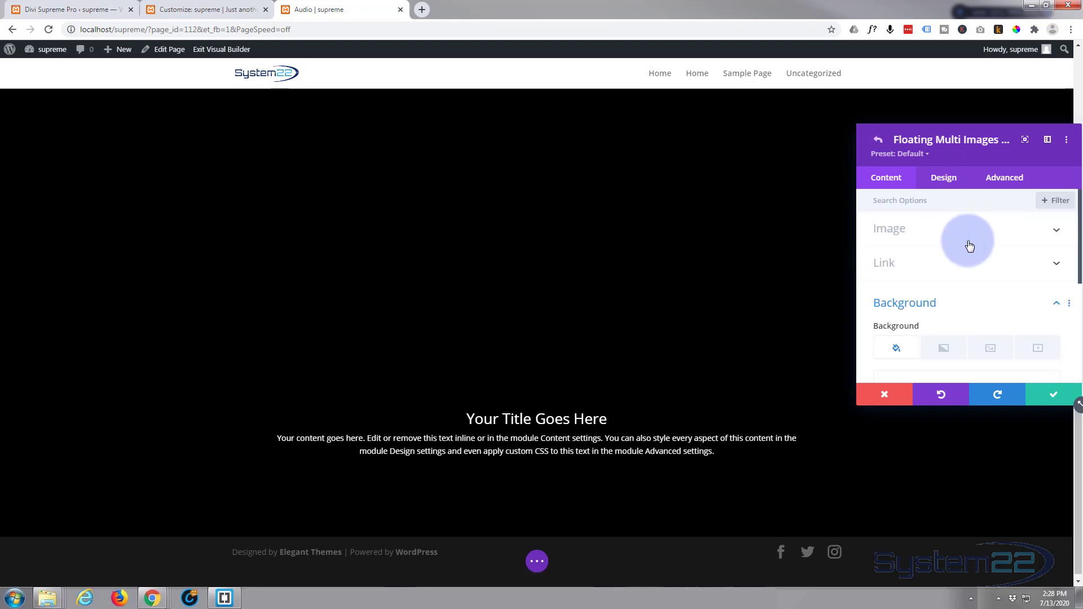
click(959, 230)
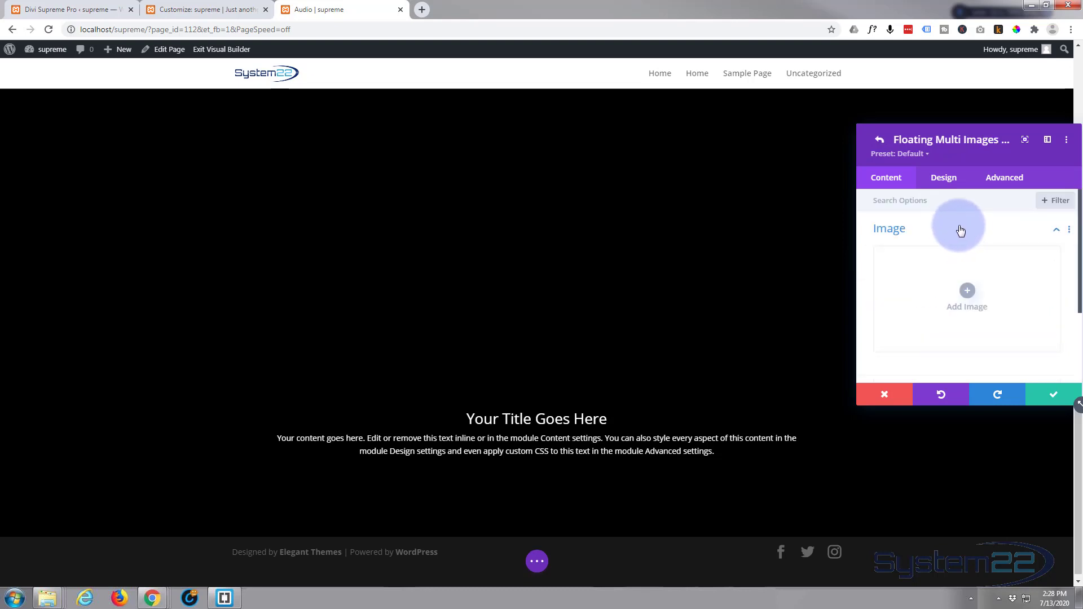
click(968, 291)
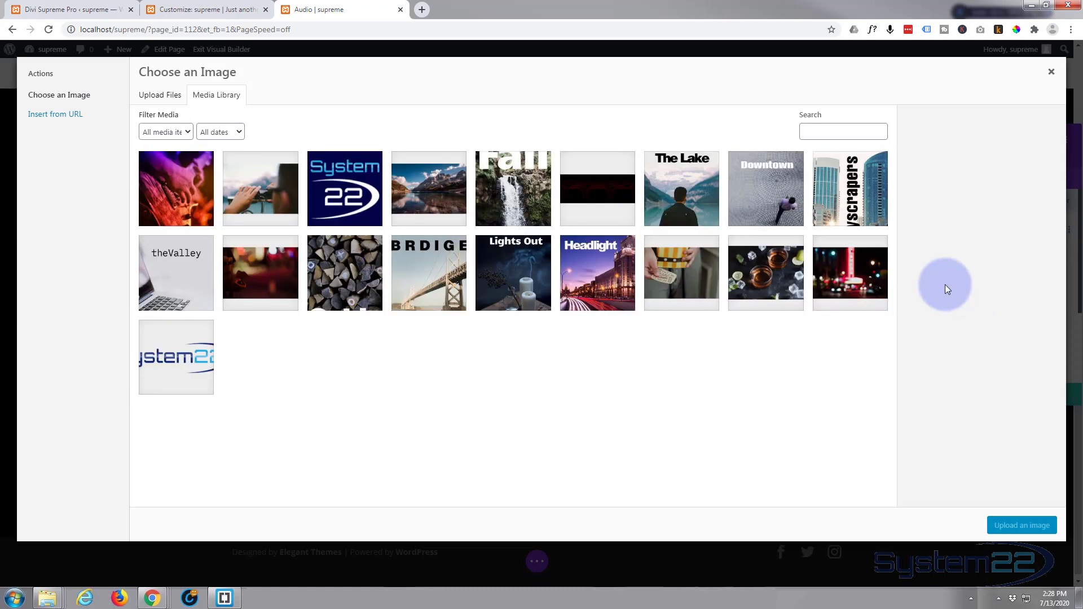
click(428, 192)
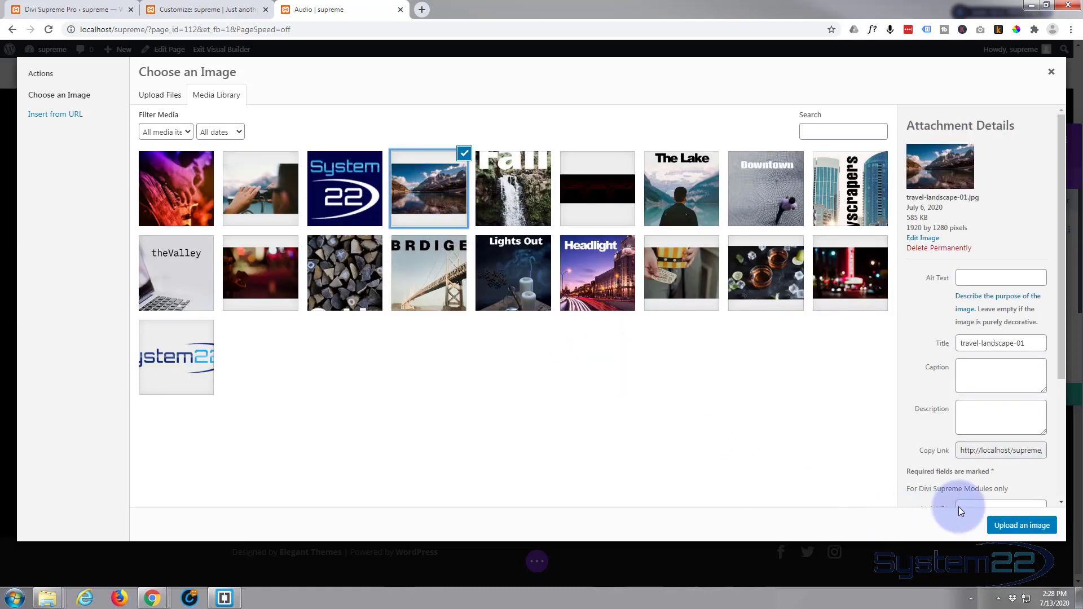
click(1034, 528)
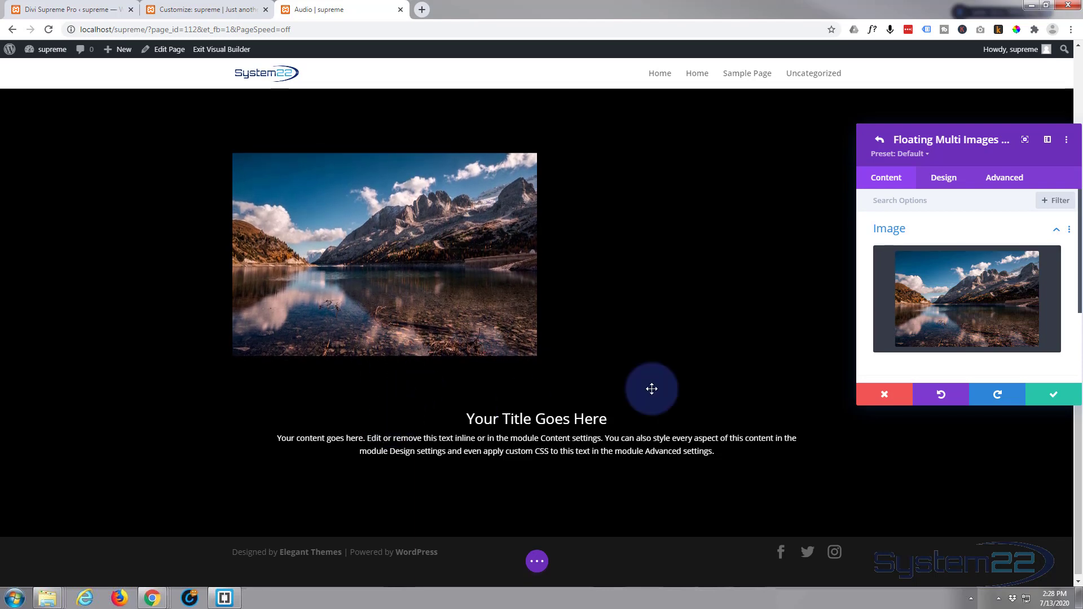
- Set the landscape image's horizontal align to -5% and vertical align to -1%, and save the item
mouse_move(965, 321)
scroll(963, 316, down, 1)
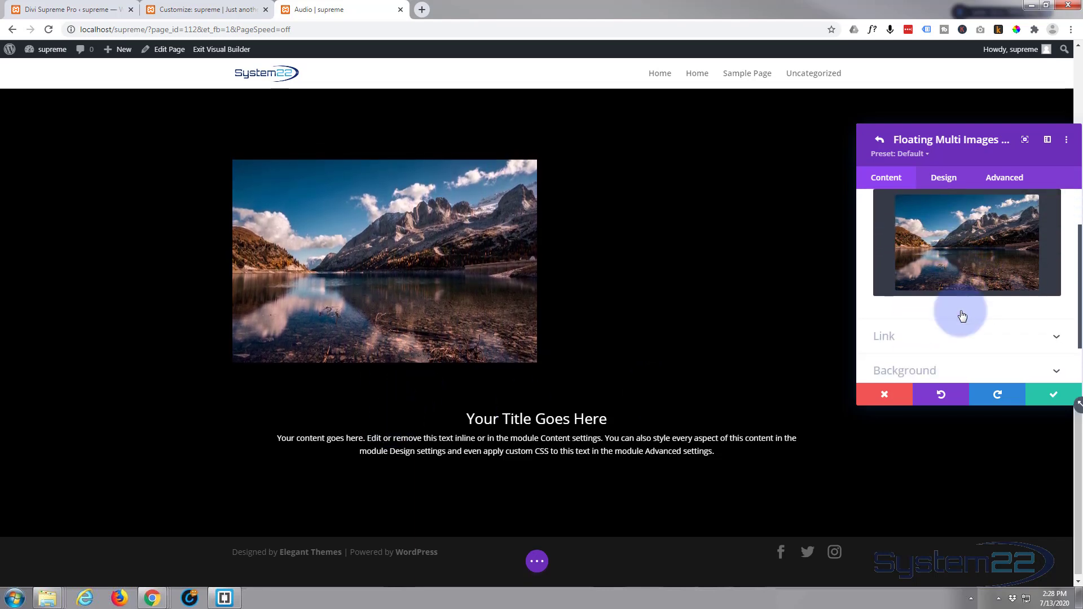
scroll(960, 311, up, 1)
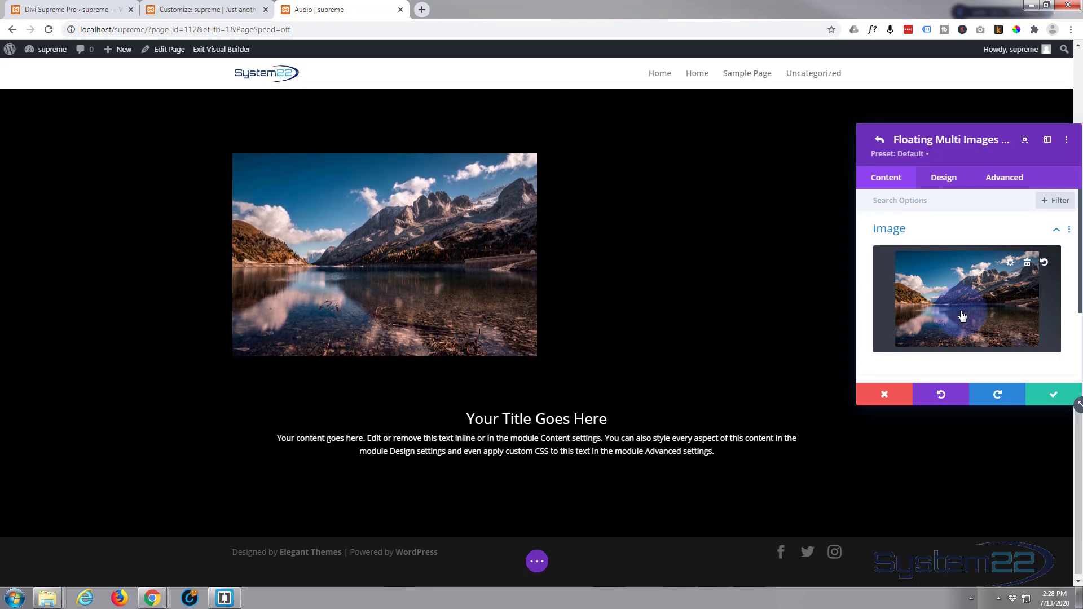
click(945, 179)
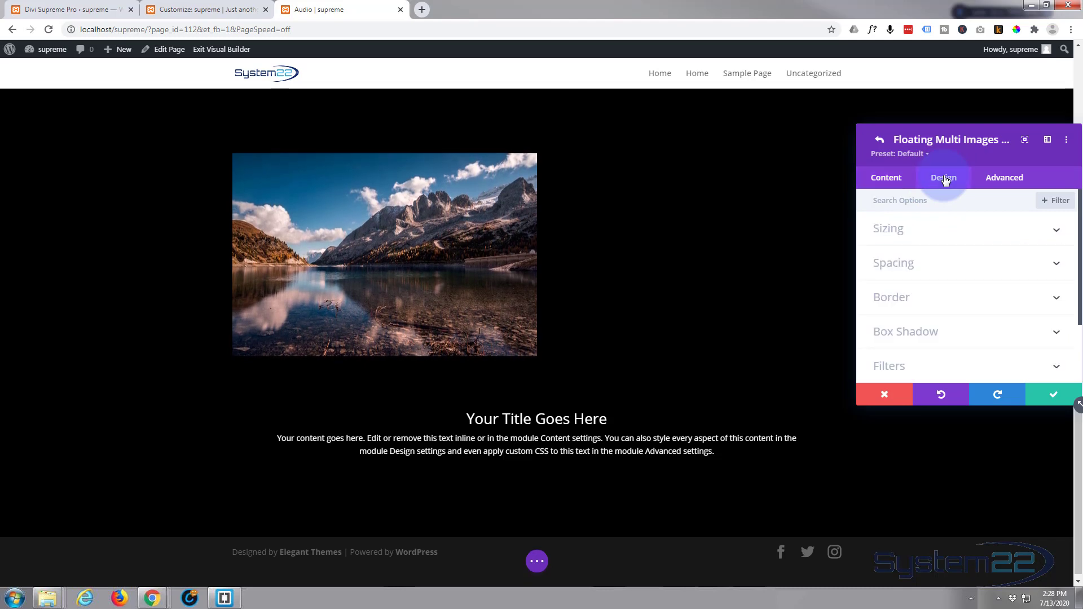
click(954, 240)
click(953, 294)
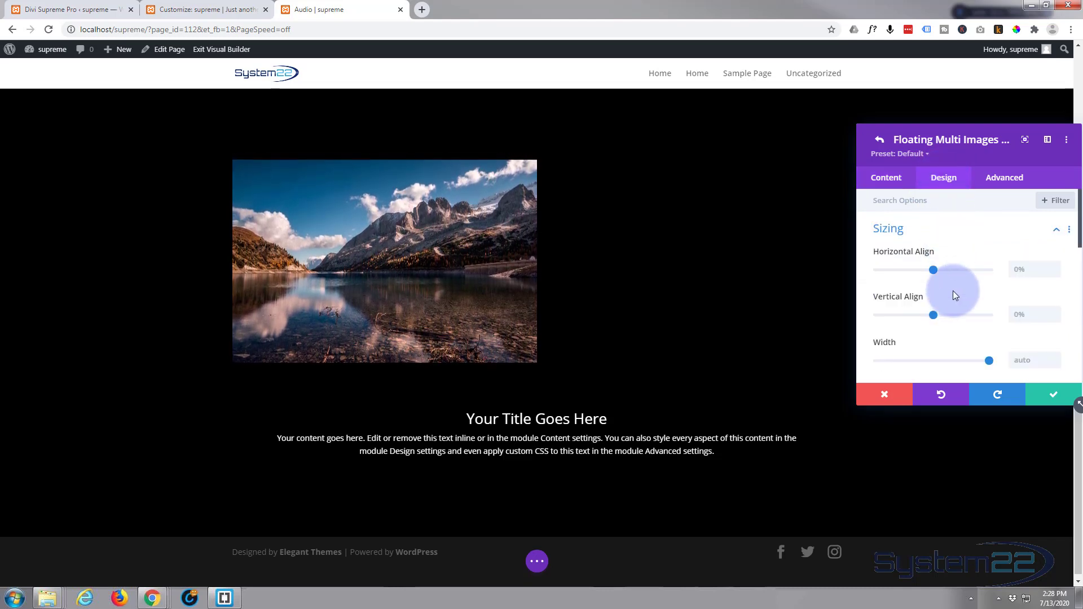
mouse_move(936, 269)
mouse_down()
mouse_move(970, 270)
mouse_move(923, 273)
mouse_move(932, 273)
mouse_up()
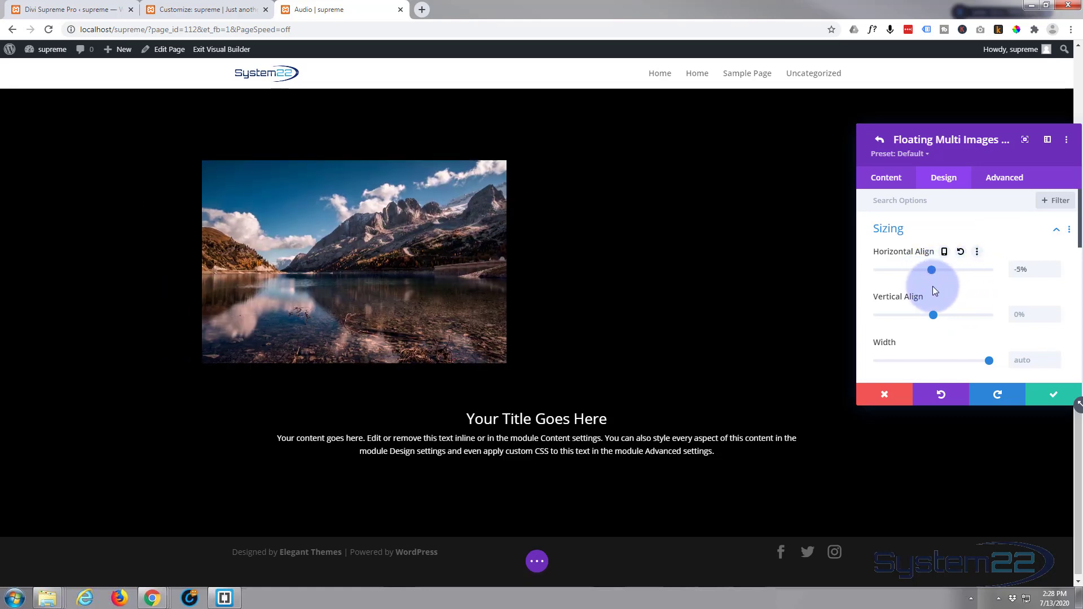
mouse_move(933, 315)
mouse_down()
mouse_move(919, 316)
mouse_move(956, 314)
mouse_move(935, 314)
mouse_up()
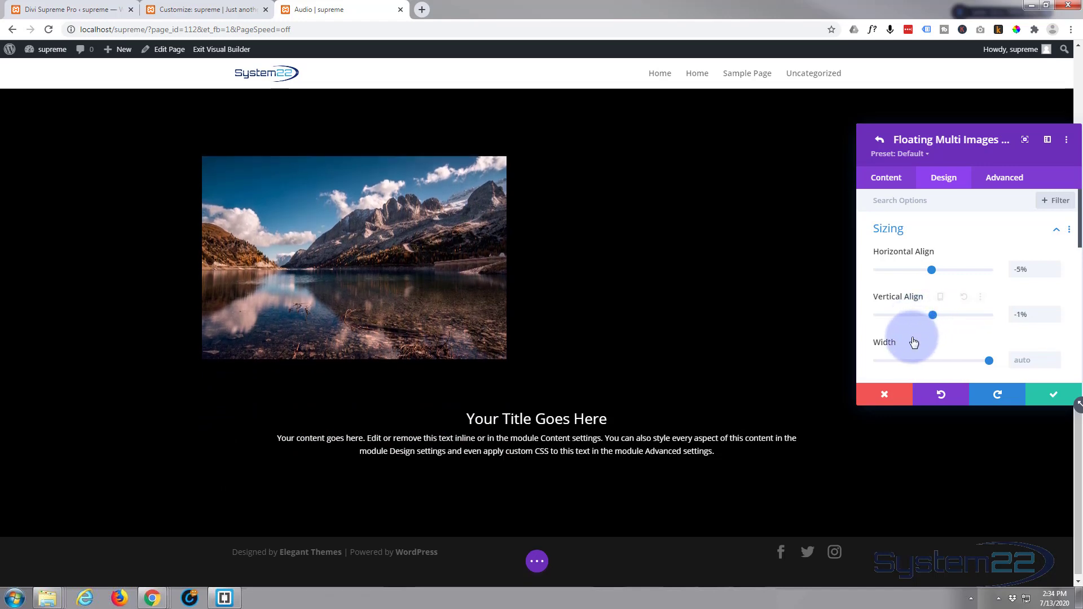
click(1055, 397)
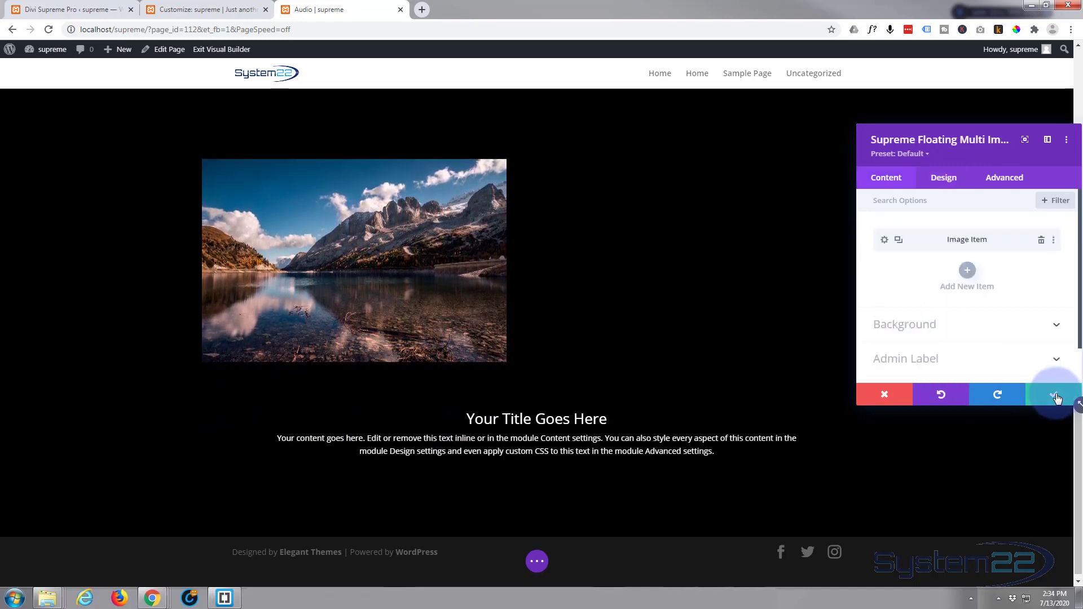
- Add a second image item using the guitar picture 6.jpg from the media library and save it
click(968, 273)
click(968, 292)
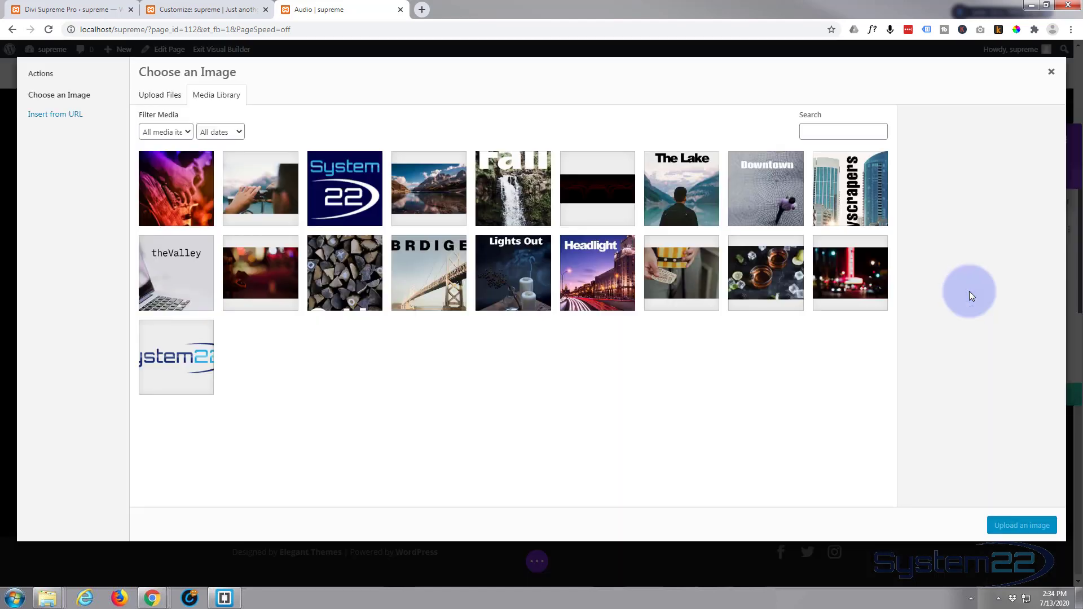
click(198, 197)
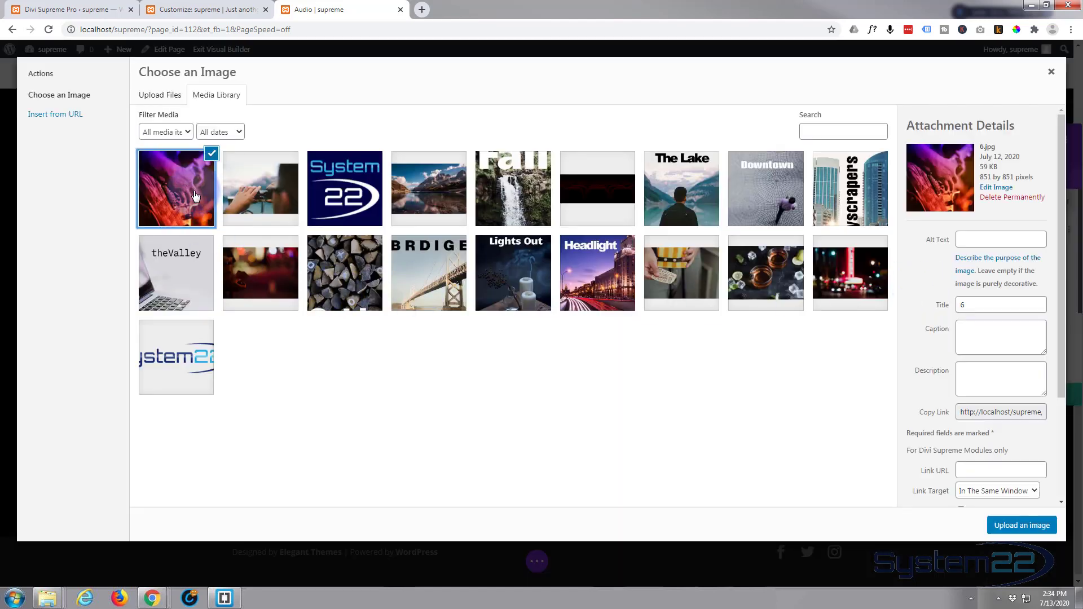
click(1022, 525)
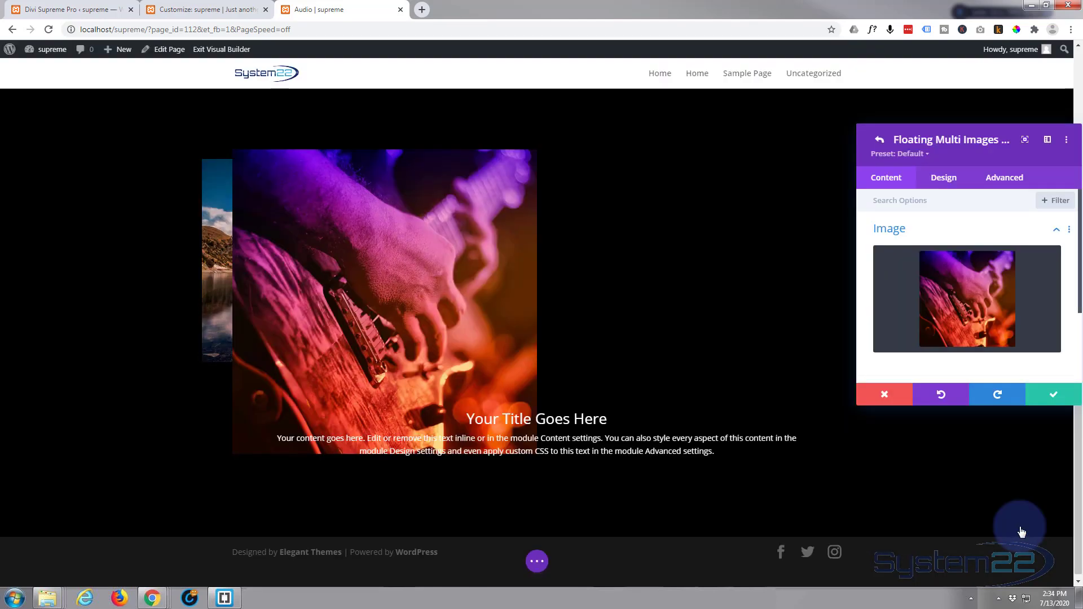
click(1054, 394)
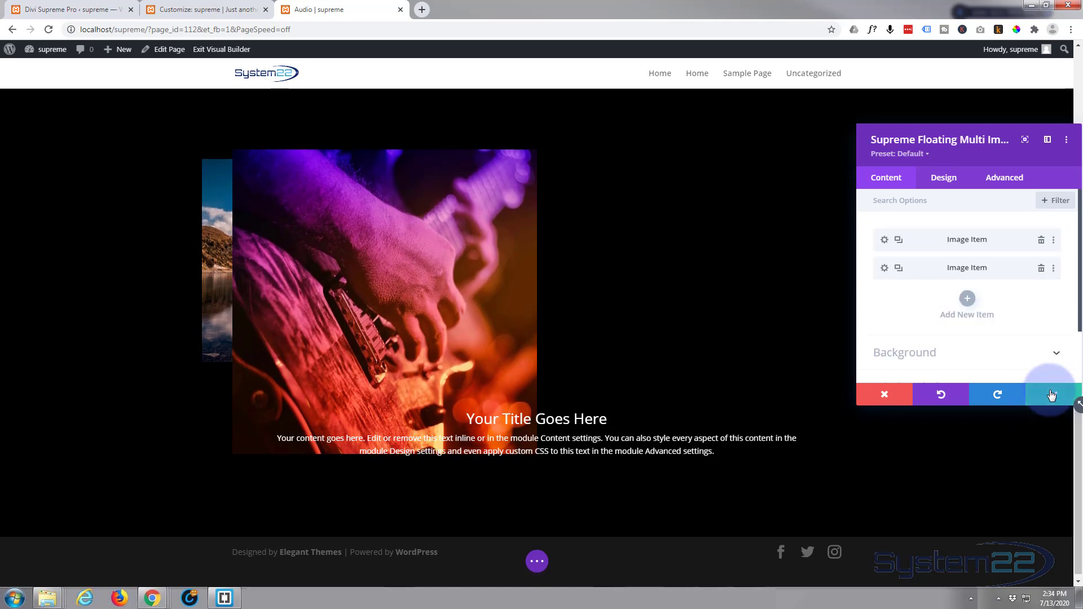
- Add a third image item to the module using video-cover-01.jpg from the media library
click(967, 299)
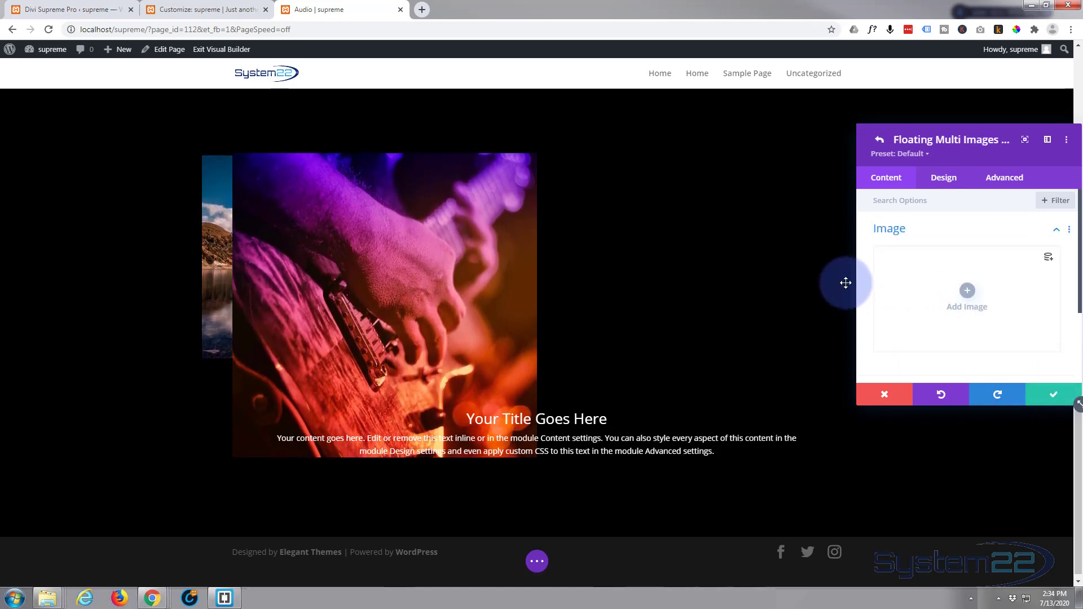
click(967, 291)
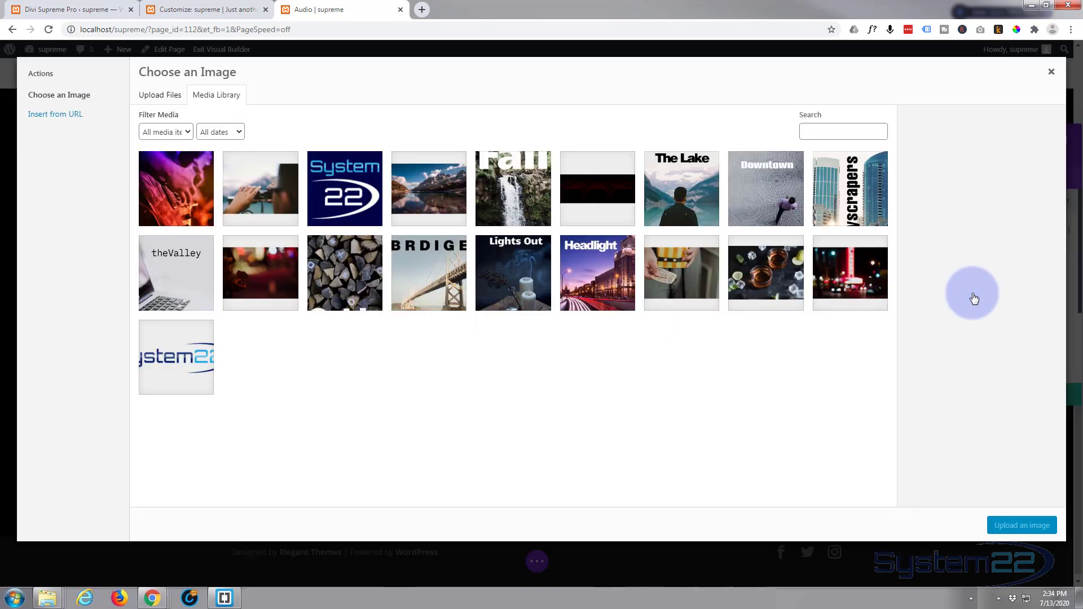
click(260, 195)
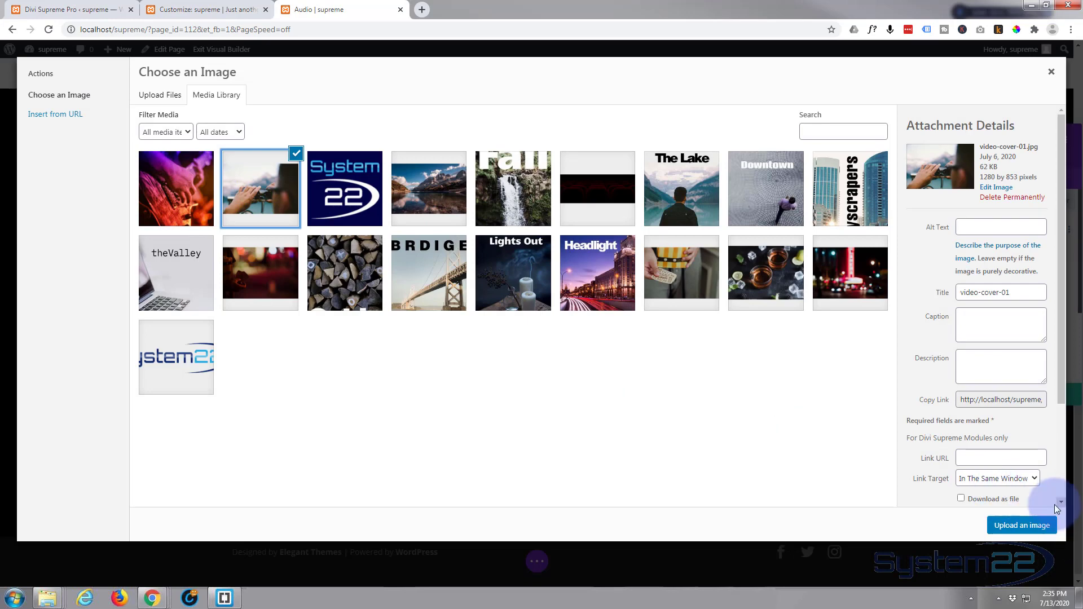
click(1022, 525)
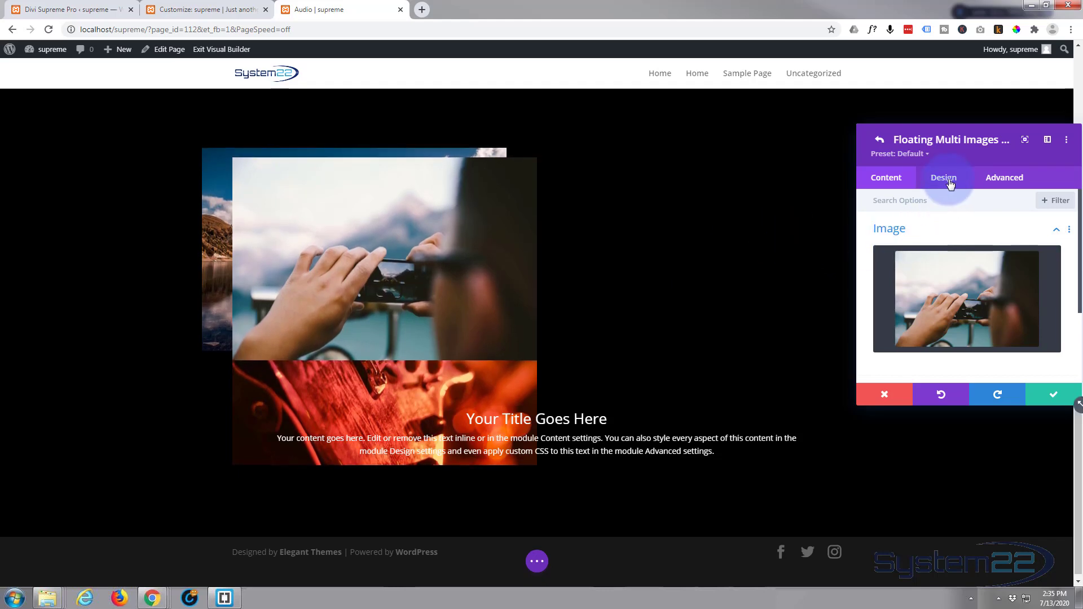
- Set the phone photo's horizontal align to 49% and width to 36%, and save the item
click(950, 182)
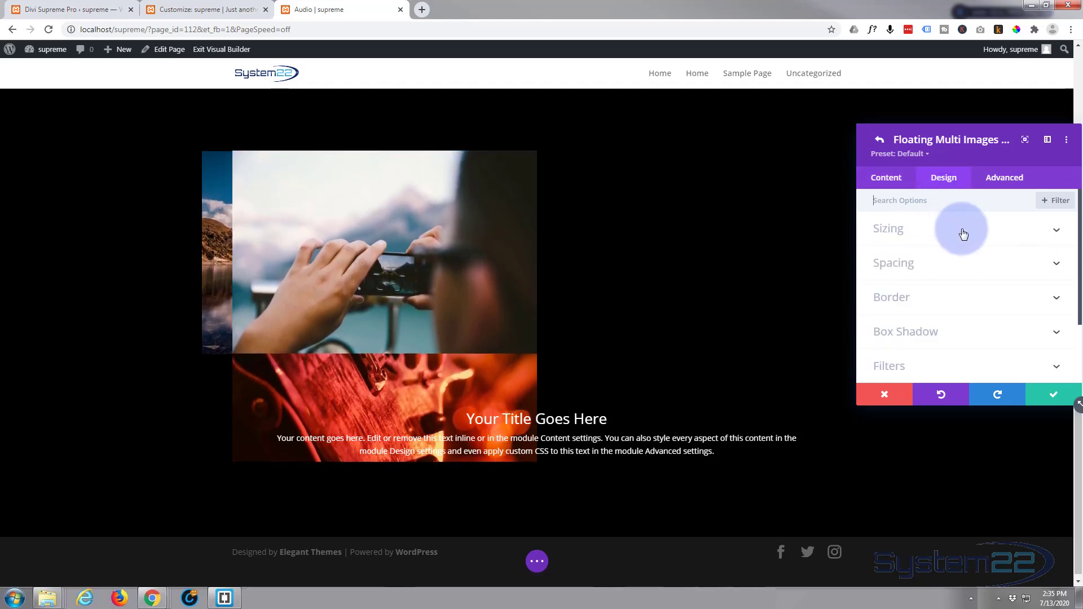
click(963, 232)
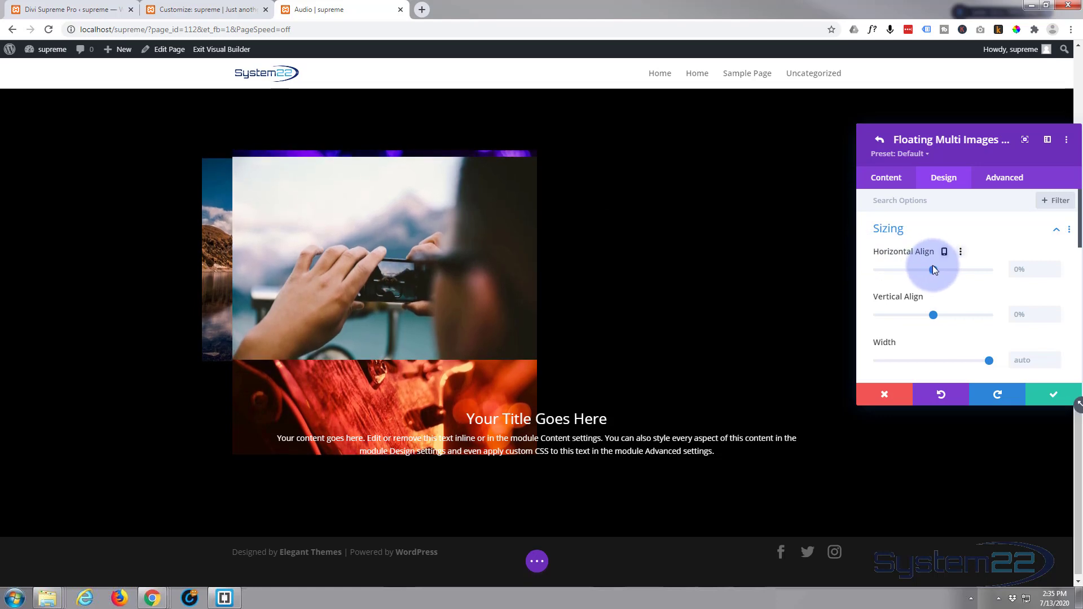
drag(933, 269, 953, 275)
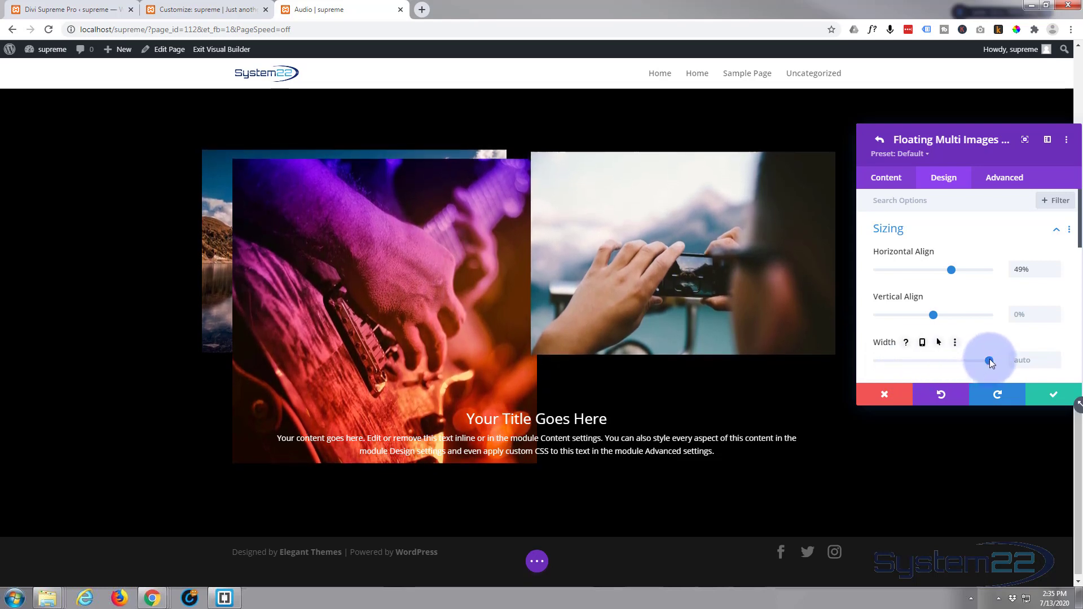
drag(990, 363, 916, 365)
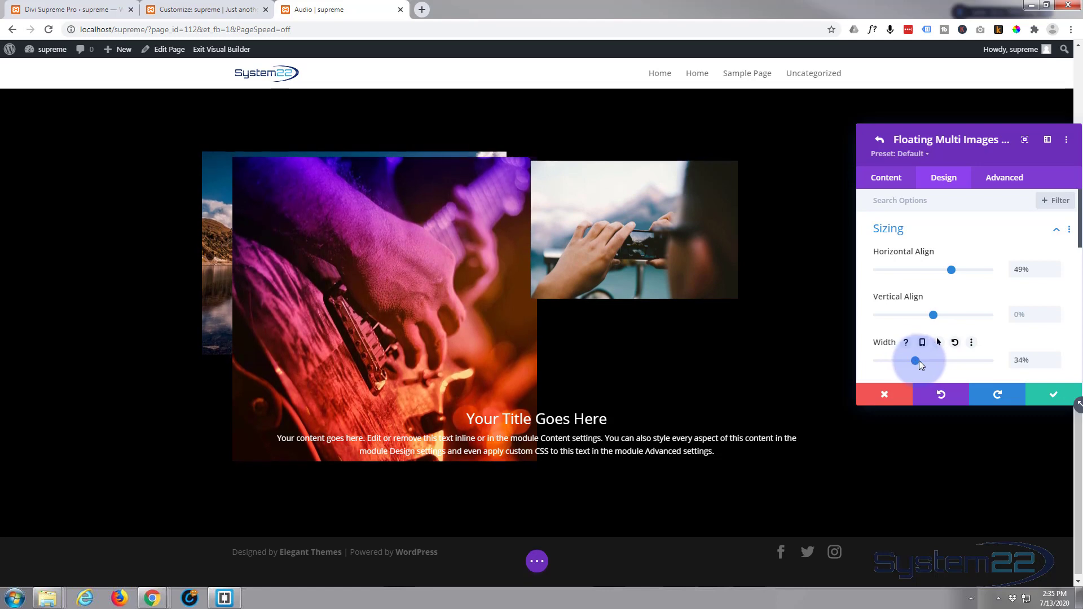
drag(919, 361, 919, 361)
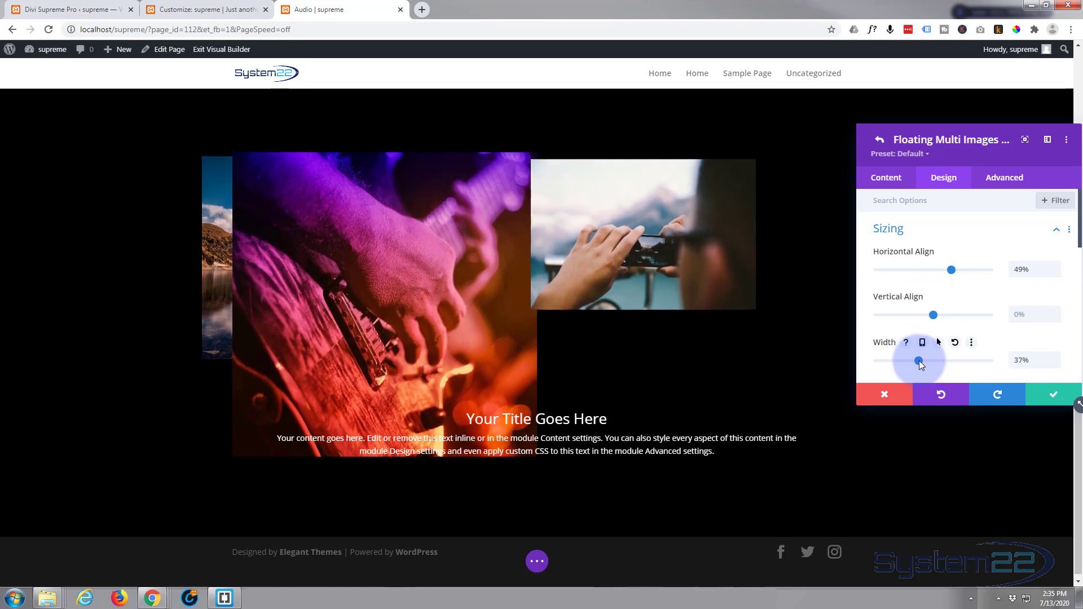
click(1056, 366)
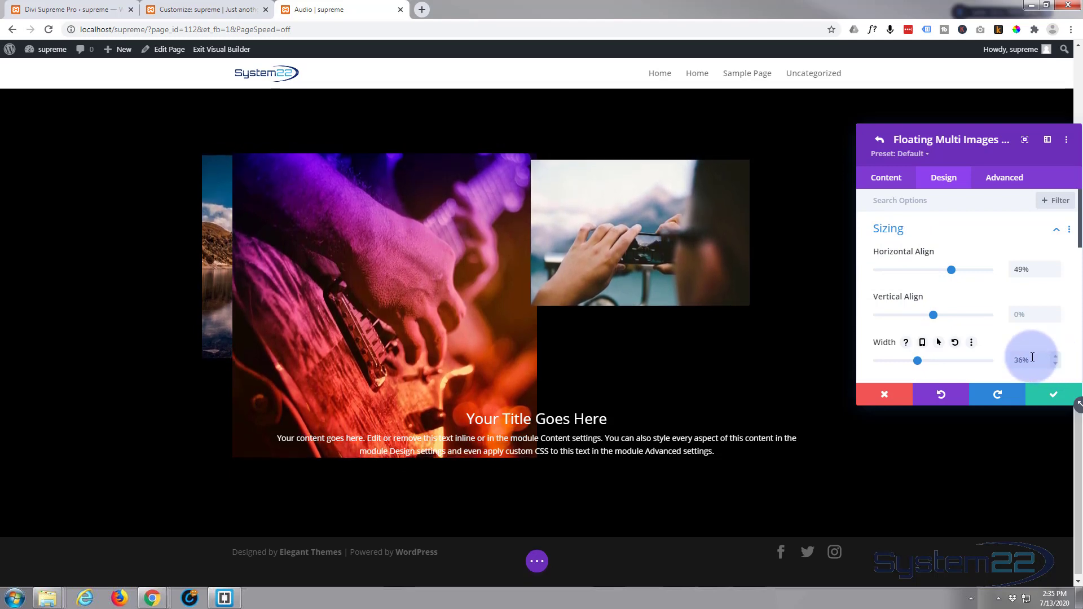
click(1052, 398)
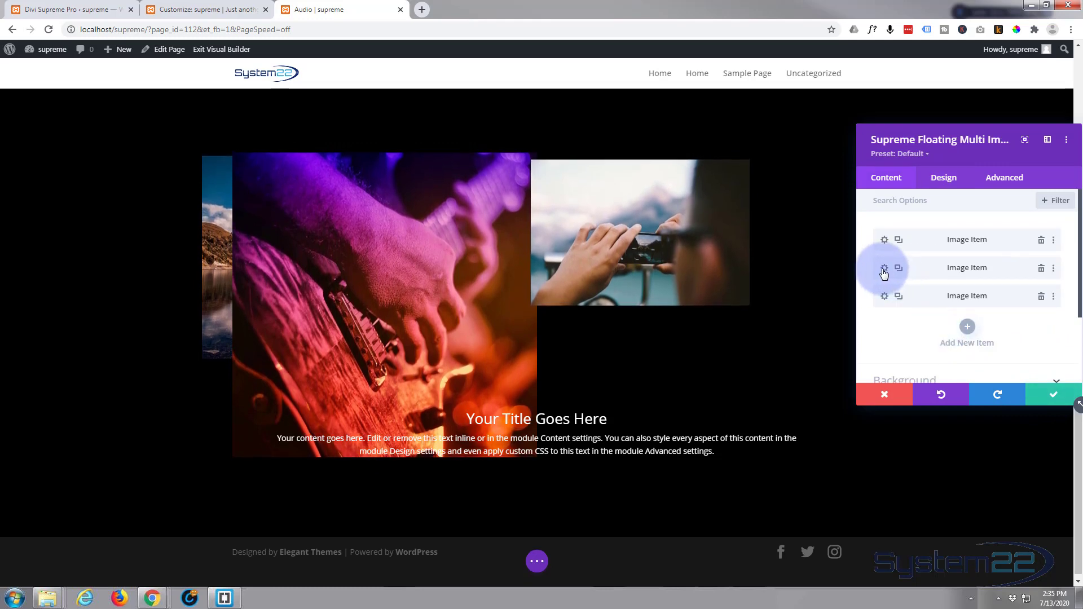
- Set the guitar image's horizontal align to 22% and width to 35%, and save the item
click(884, 268)
click(943, 178)
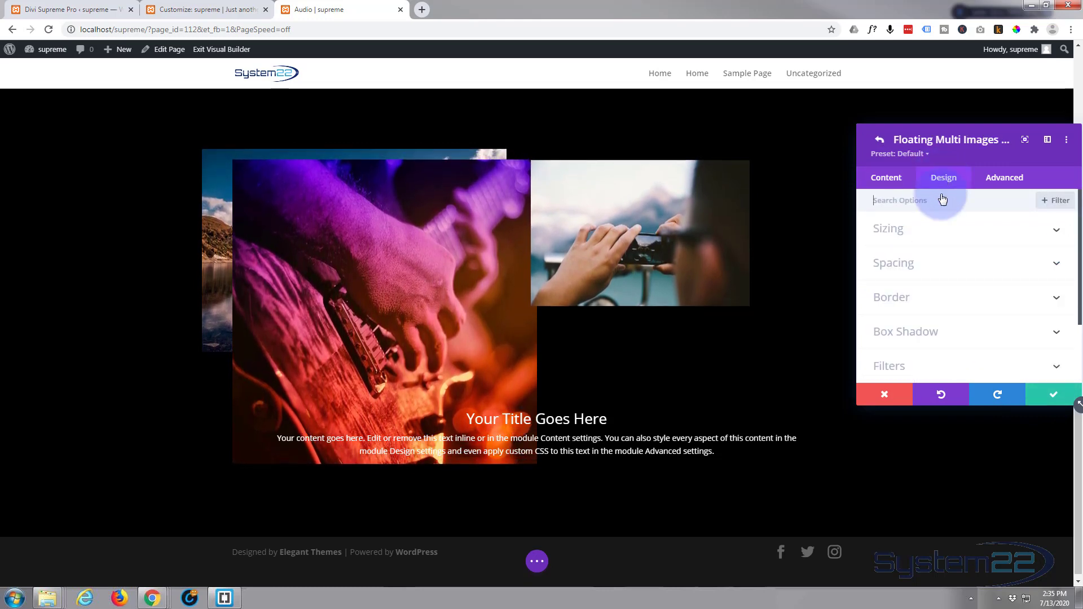
click(945, 229)
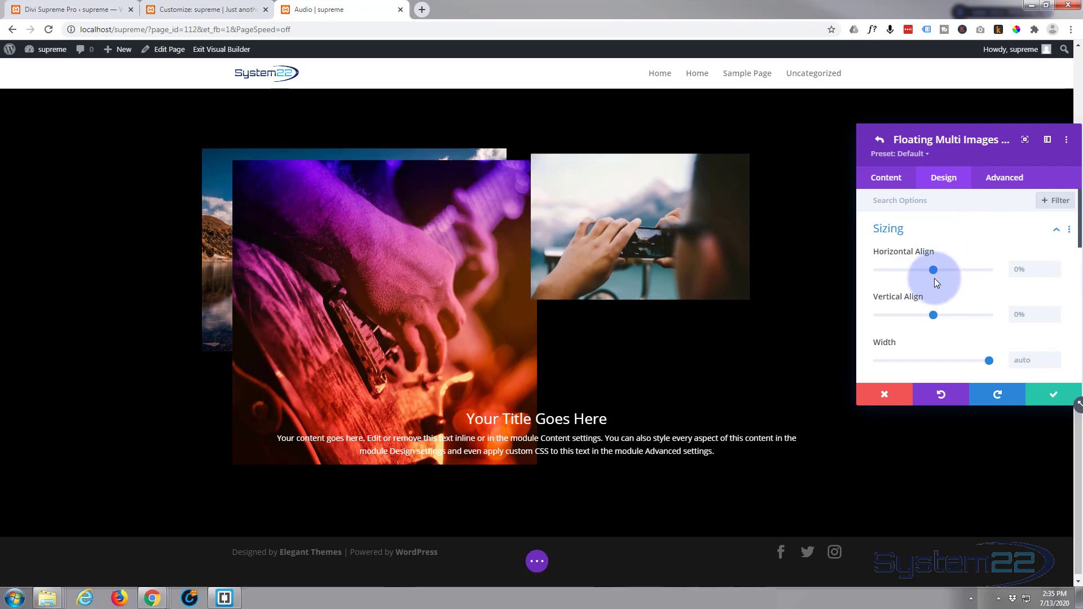
drag(934, 270, 942, 270)
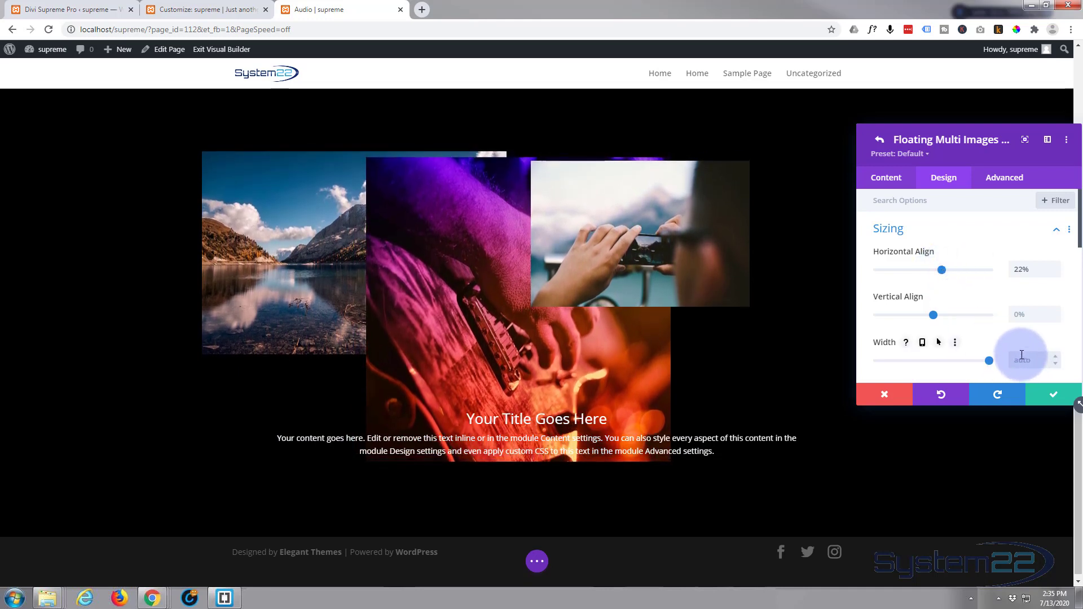
text(35)
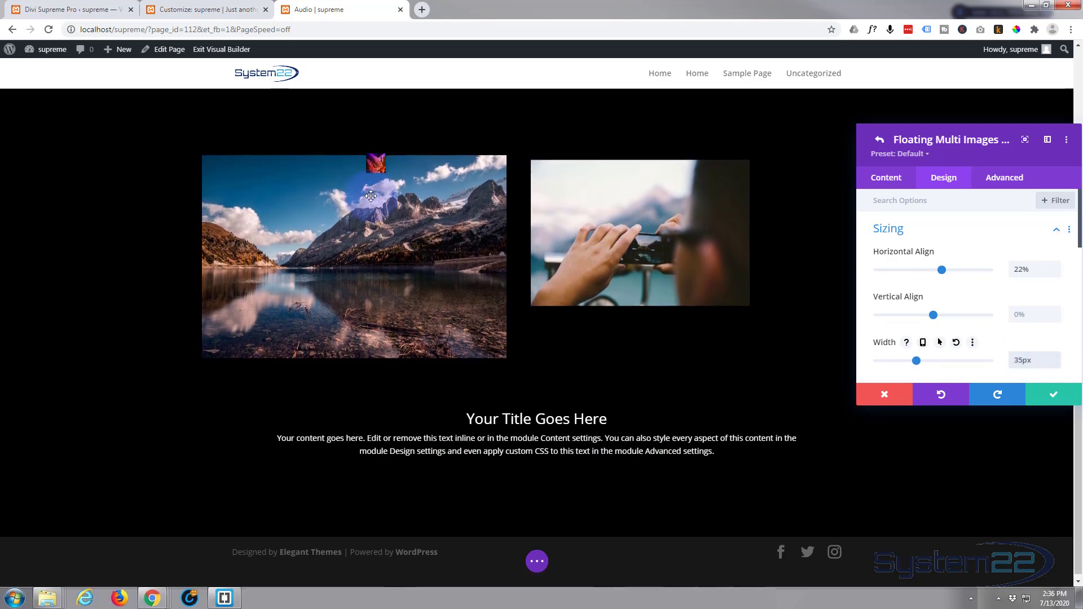
double_click(1021, 360)
click(1027, 361)
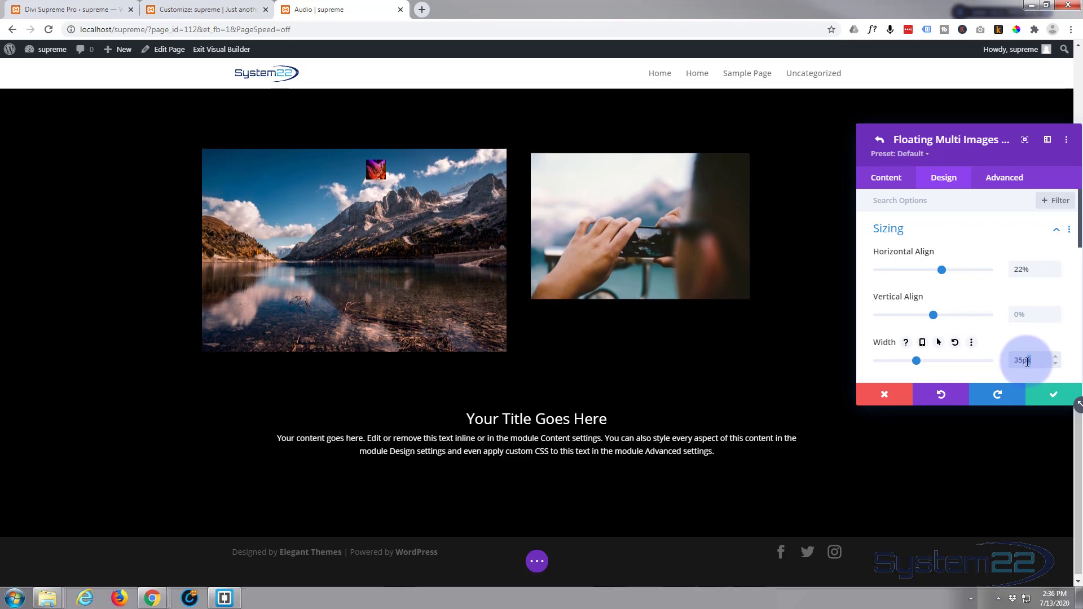
drag(1028, 362, 1023, 361)
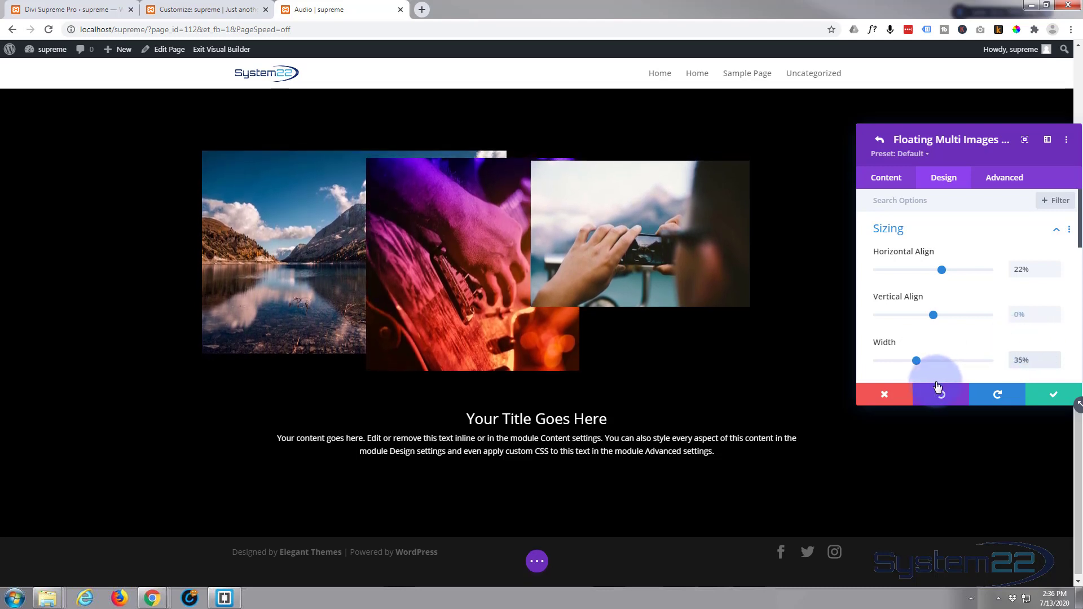
click(1053, 395)
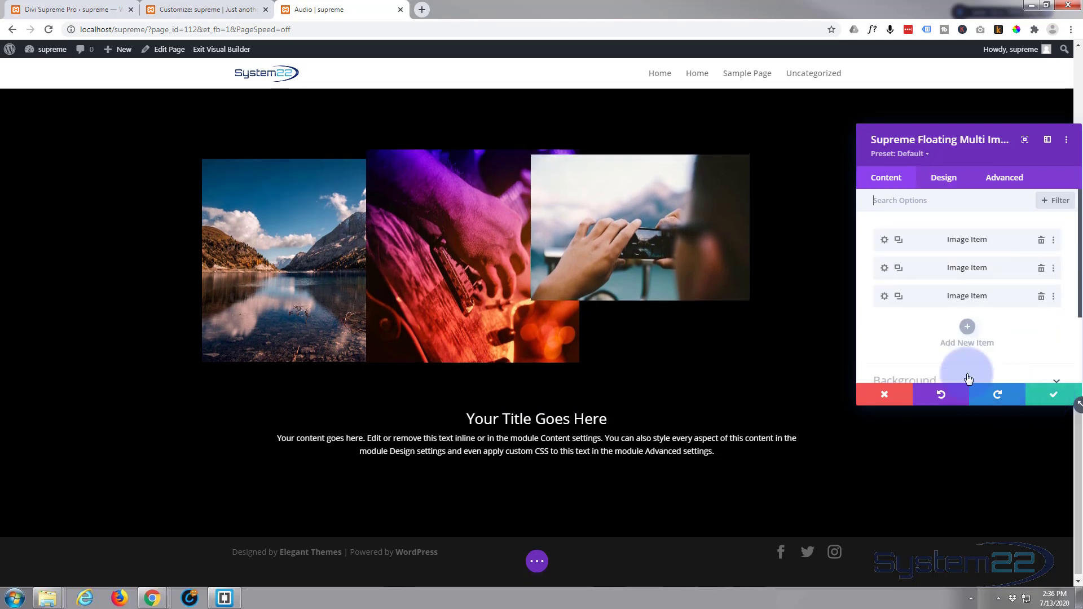
- Set the landscape image's width to 35% and vertical align to 20%, and save the item
click(884, 241)
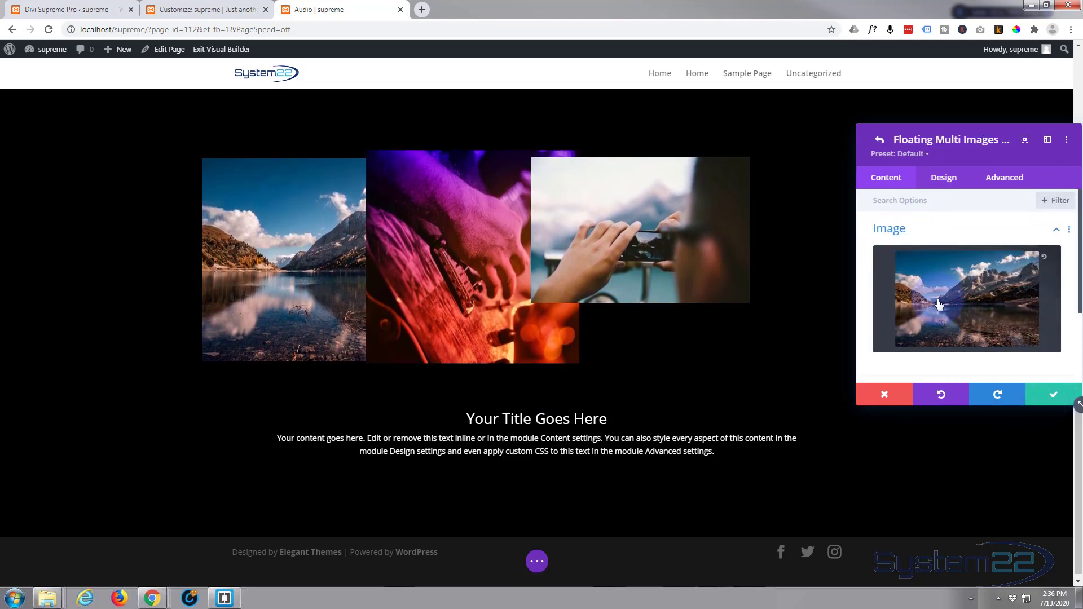
click(942, 179)
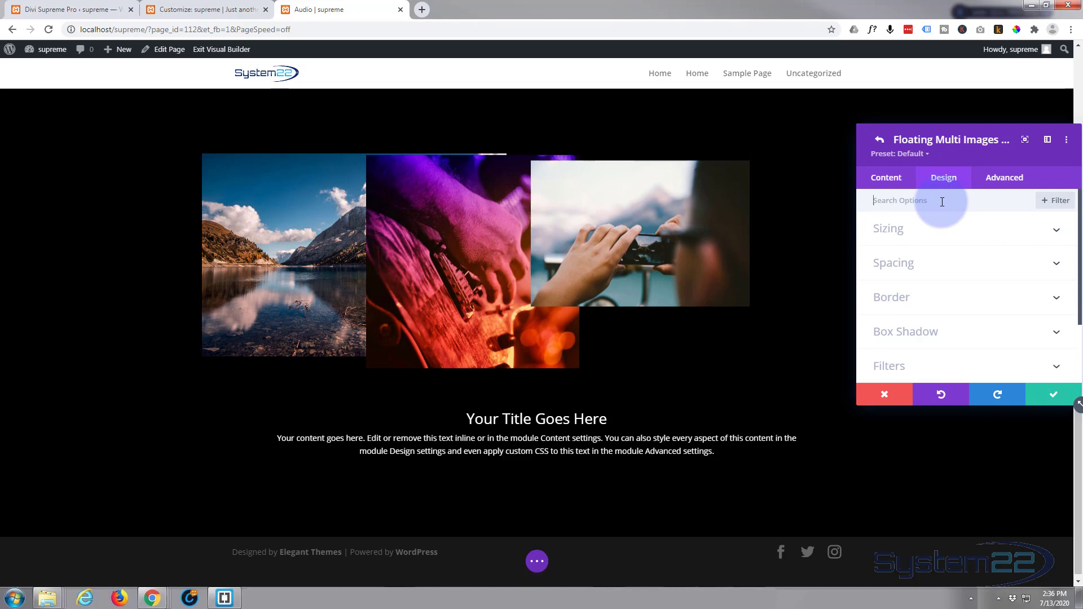
click(949, 230)
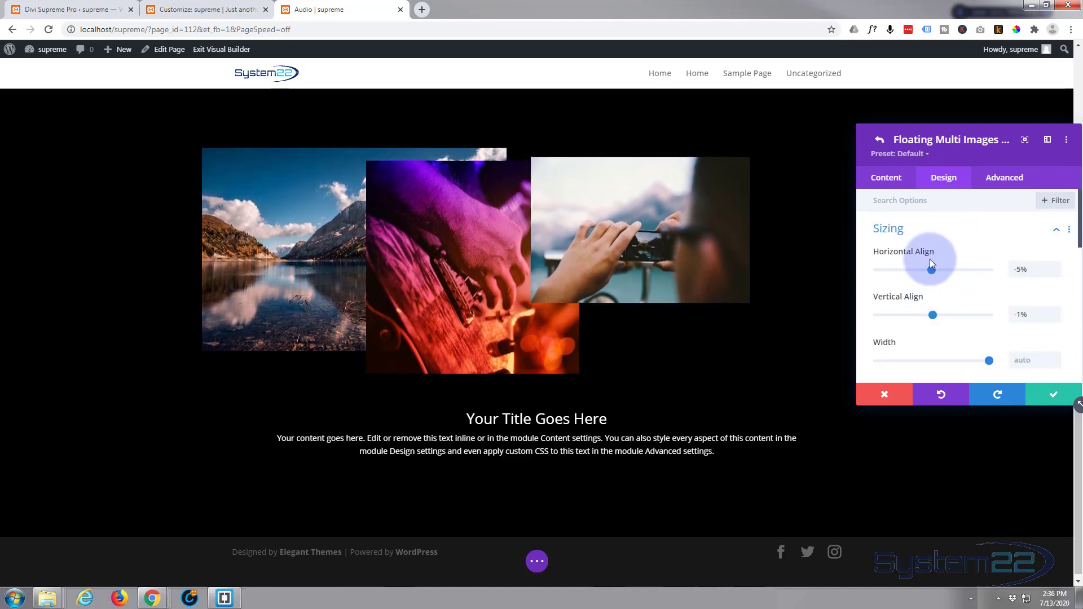
drag(989, 361, 917, 366)
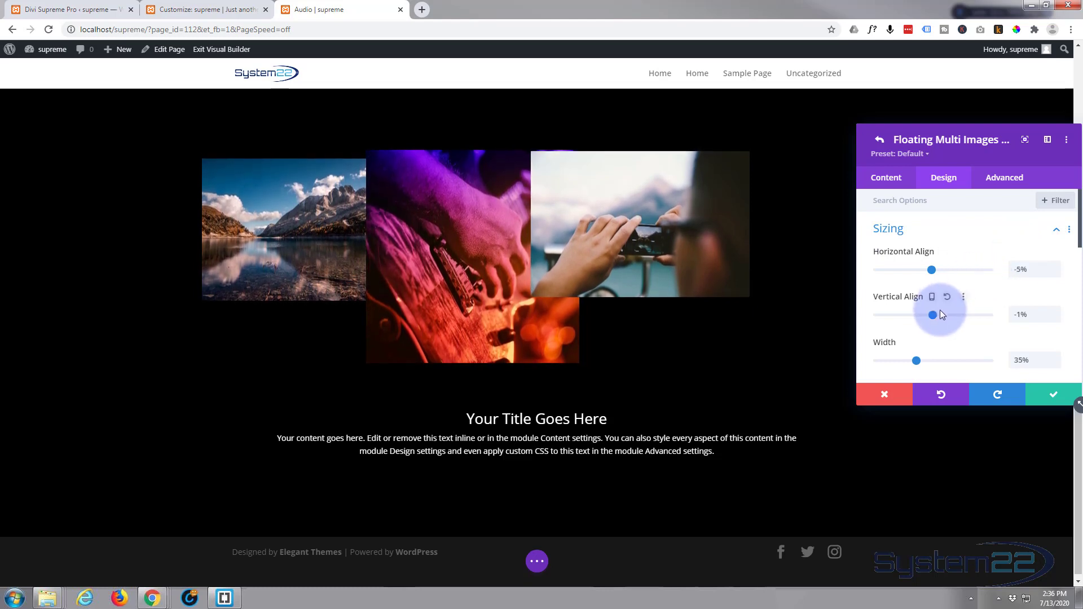
drag(932, 313, 940, 315)
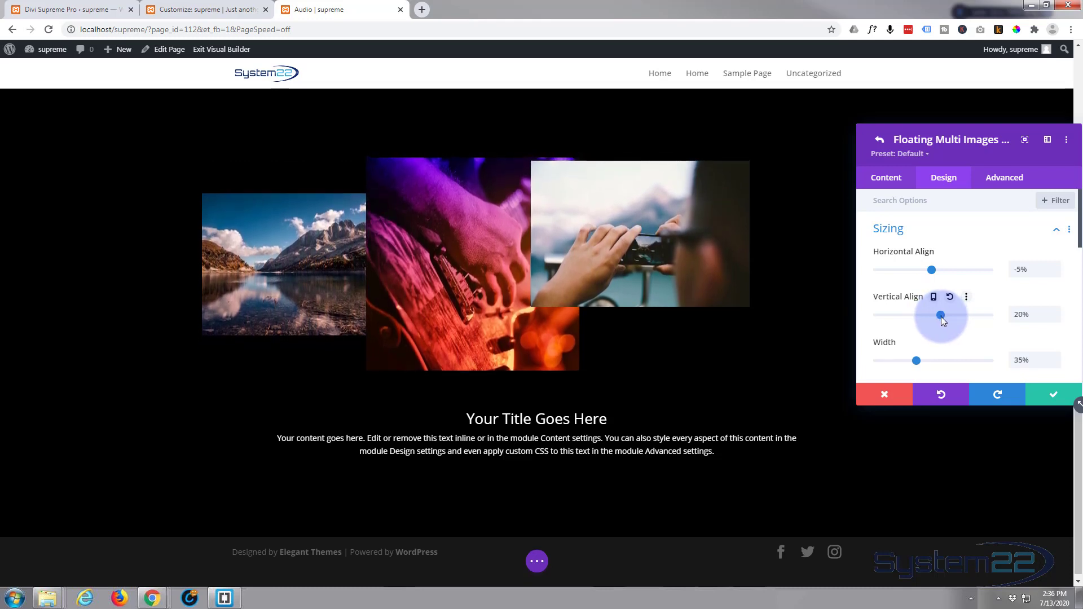
click(1053, 395)
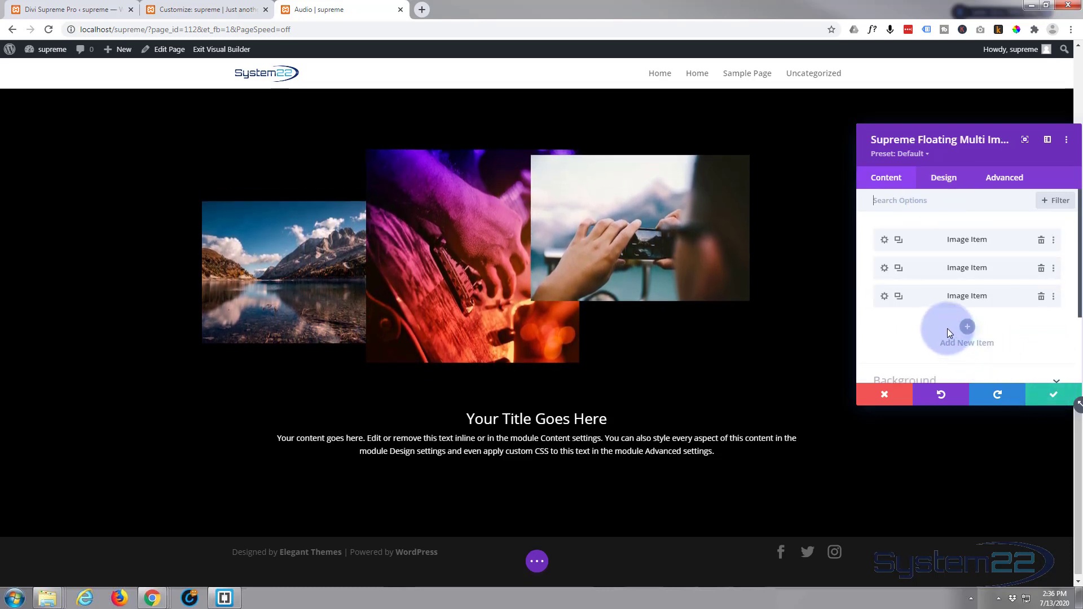
- Set the phone photo's vertical align to 40% and width to 33%, and save the item
click(885, 297)
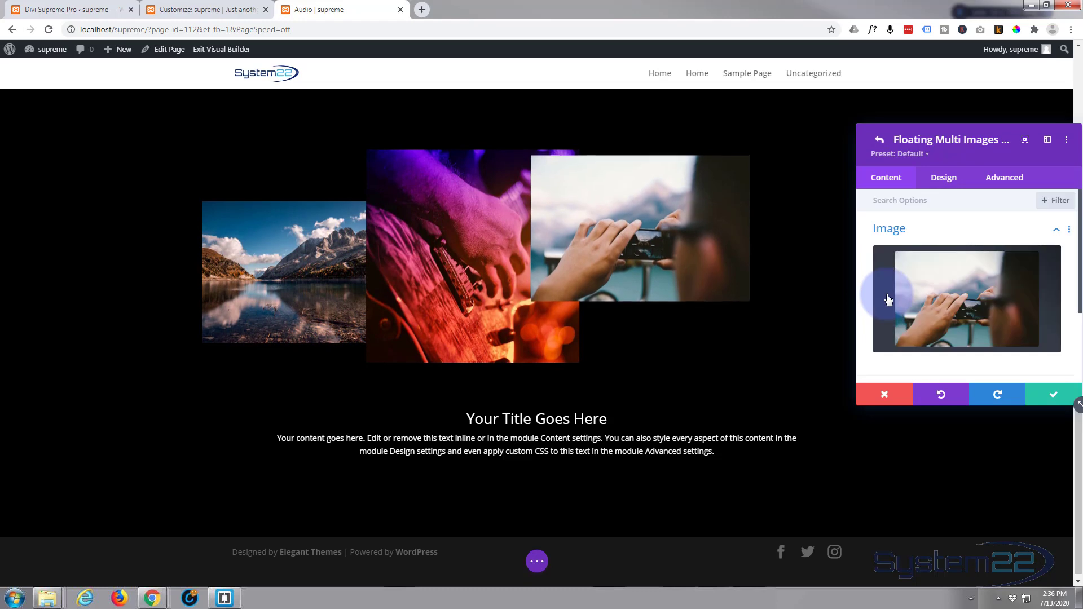
click(942, 178)
click(959, 232)
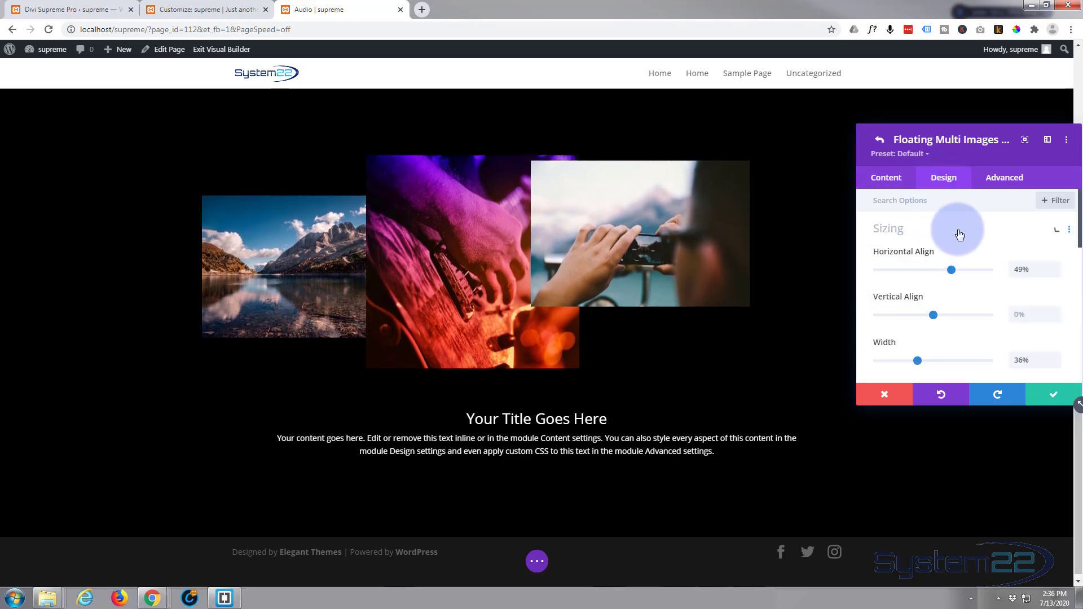
click(932, 314)
drag(932, 314, 949, 314)
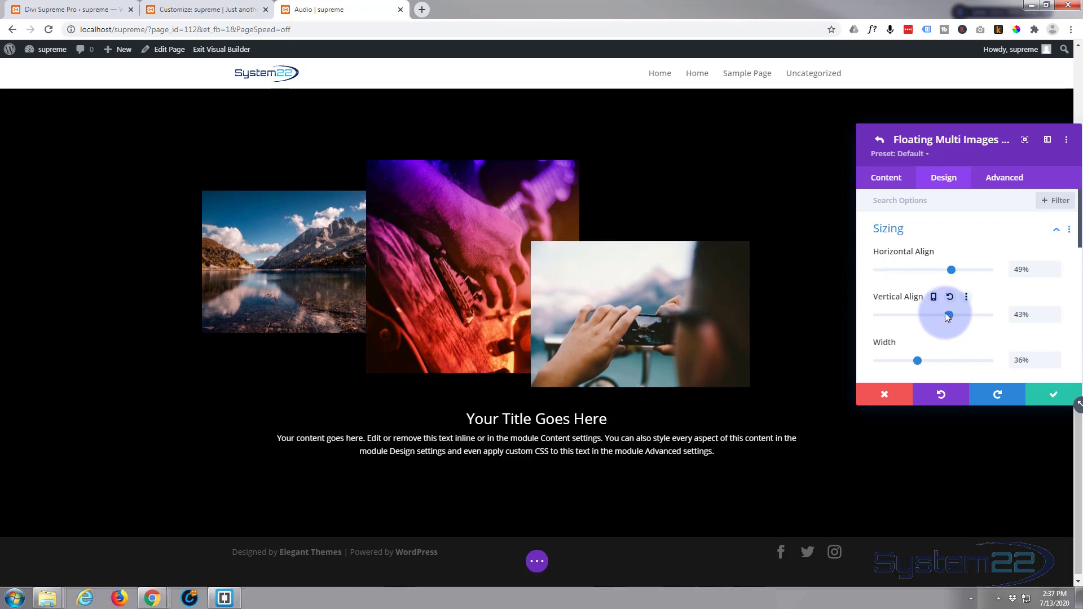
drag(946, 313, 944, 313)
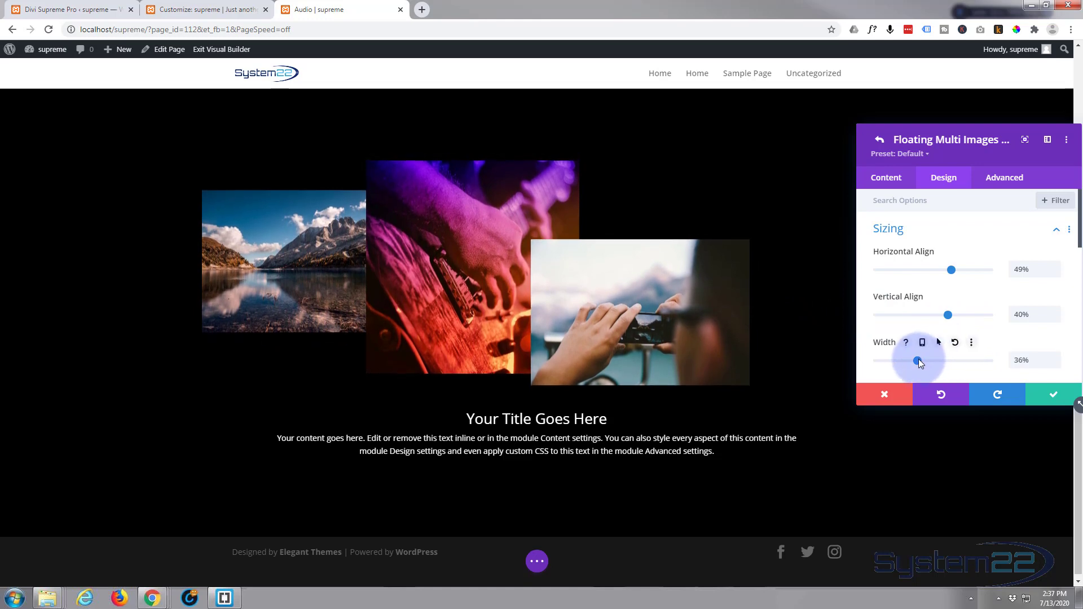
drag(919, 359, 915, 360)
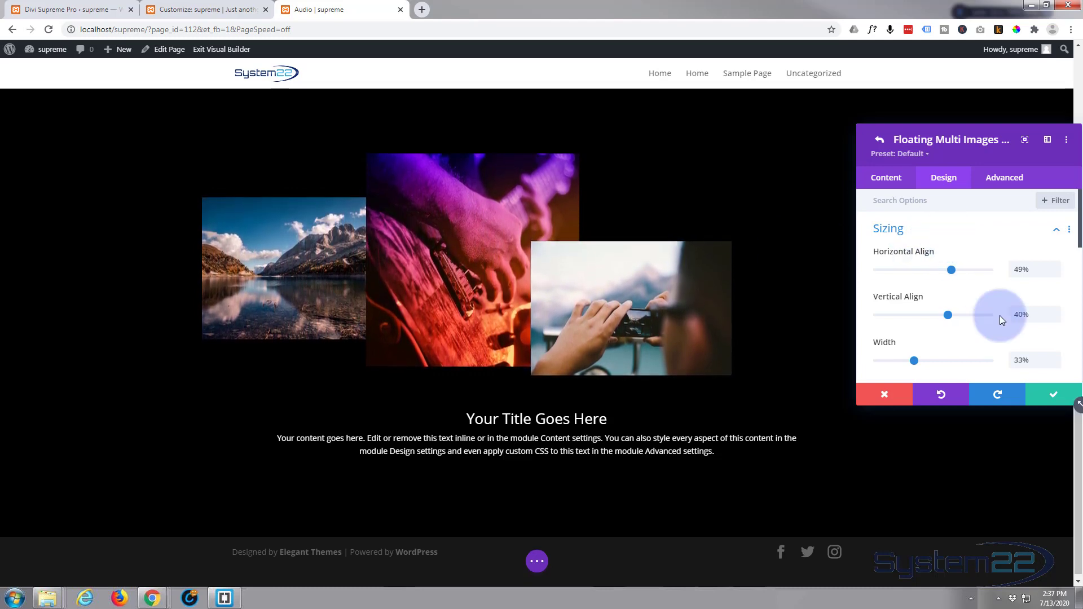
click(1051, 398)
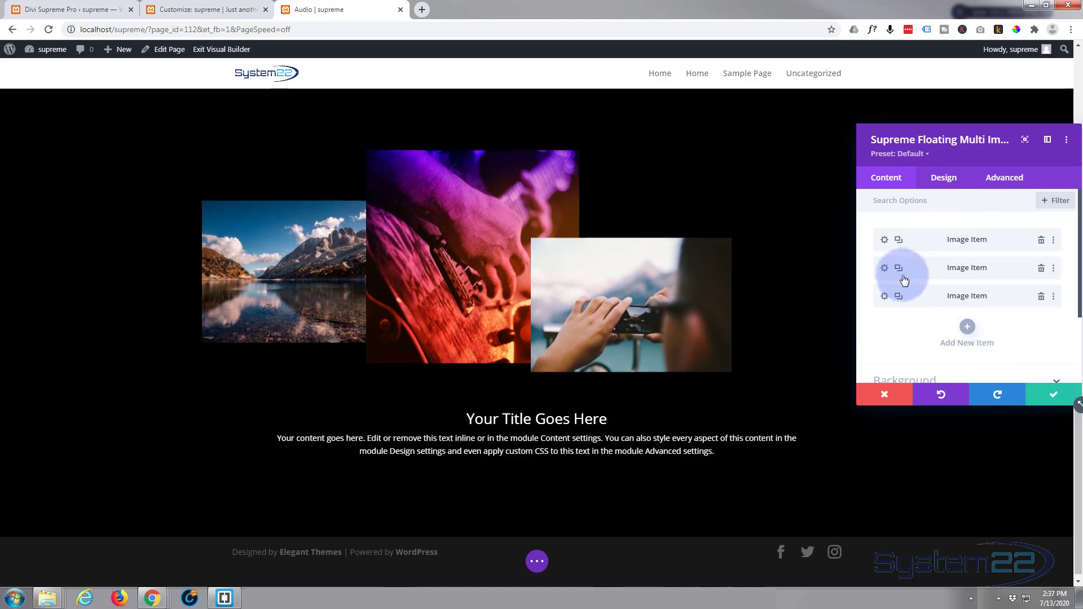
- Bring the guitar image in front of the others with a Z index of 7, and save the item
click(885, 271)
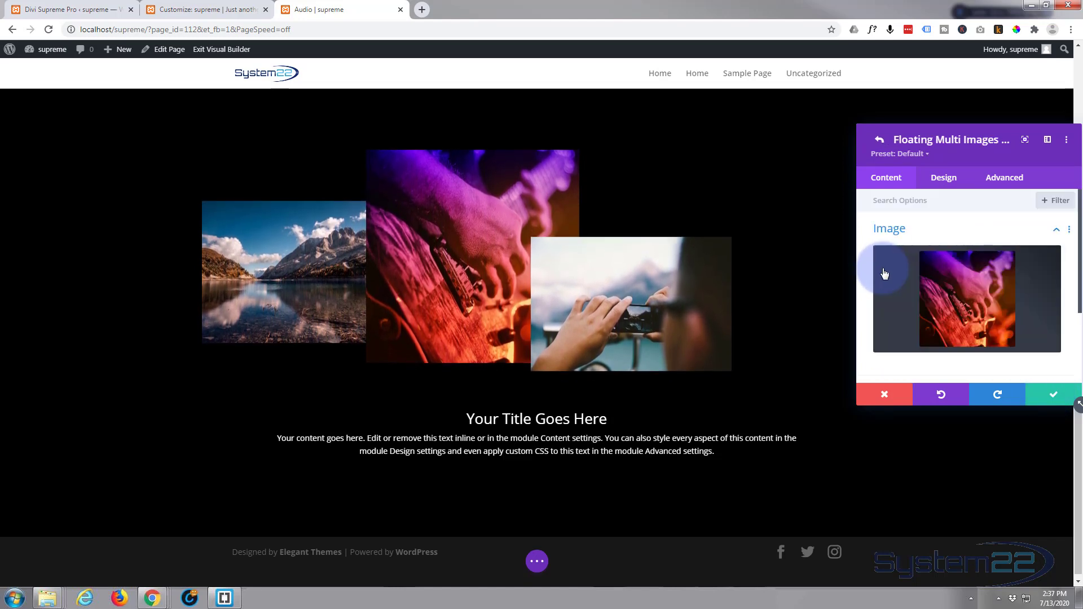
click(1007, 178)
scroll(967, 299, down, 2)
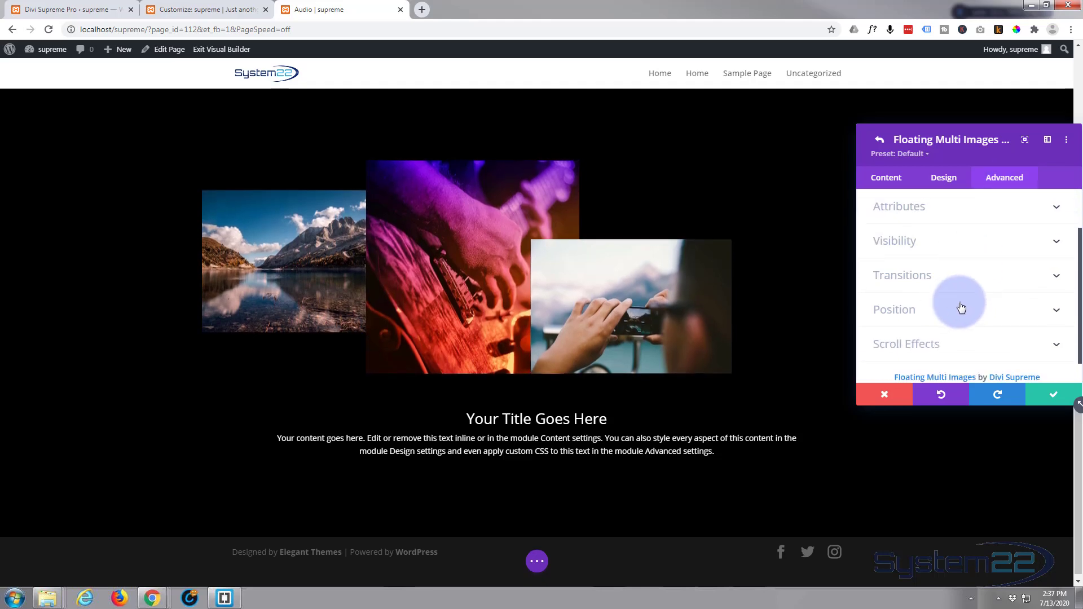
click(952, 312)
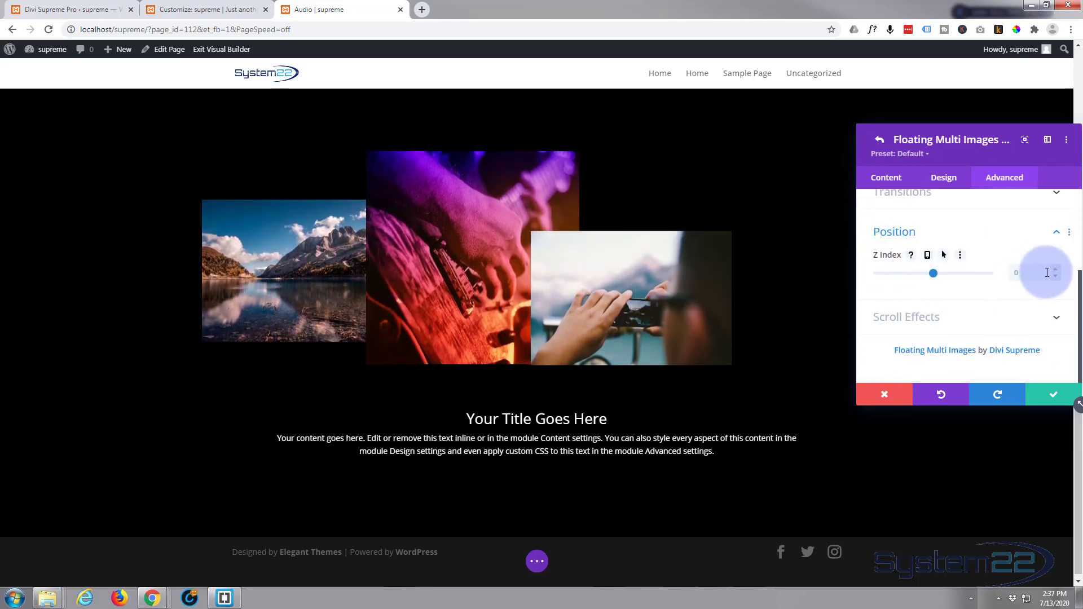
click(933, 273)
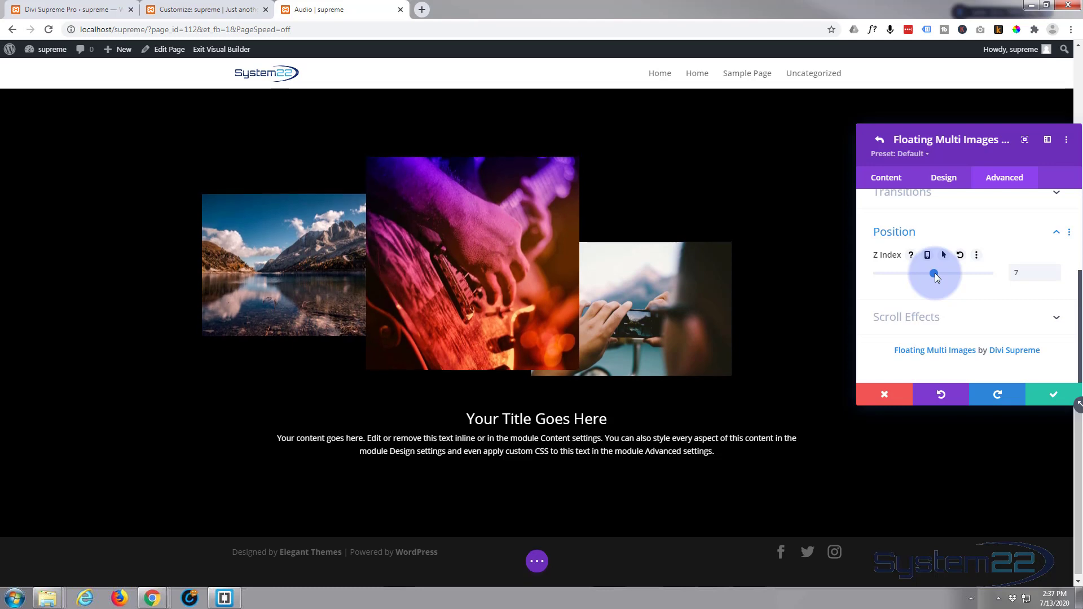
click(1054, 395)
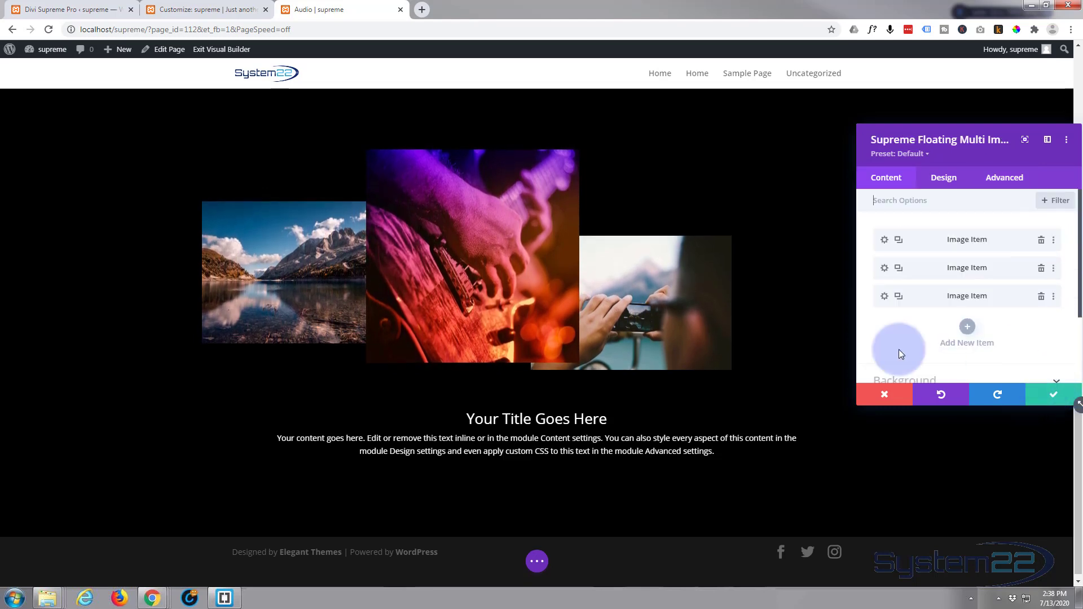
- Layer the landscape image above the guitar image with a Z index of 8, and save the item
click(885, 239)
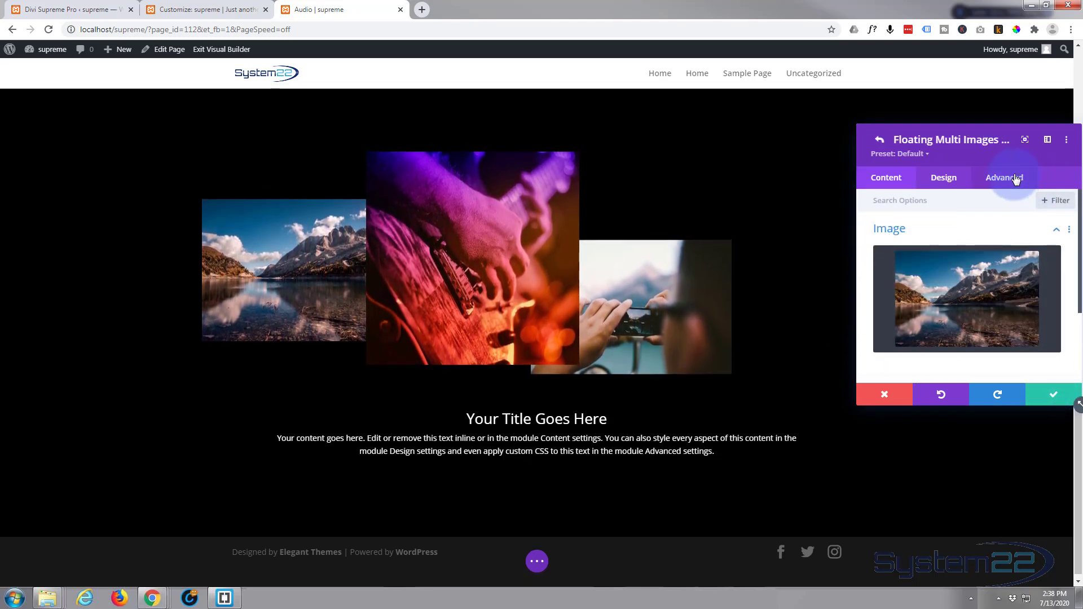
click(1017, 179)
click(943, 361)
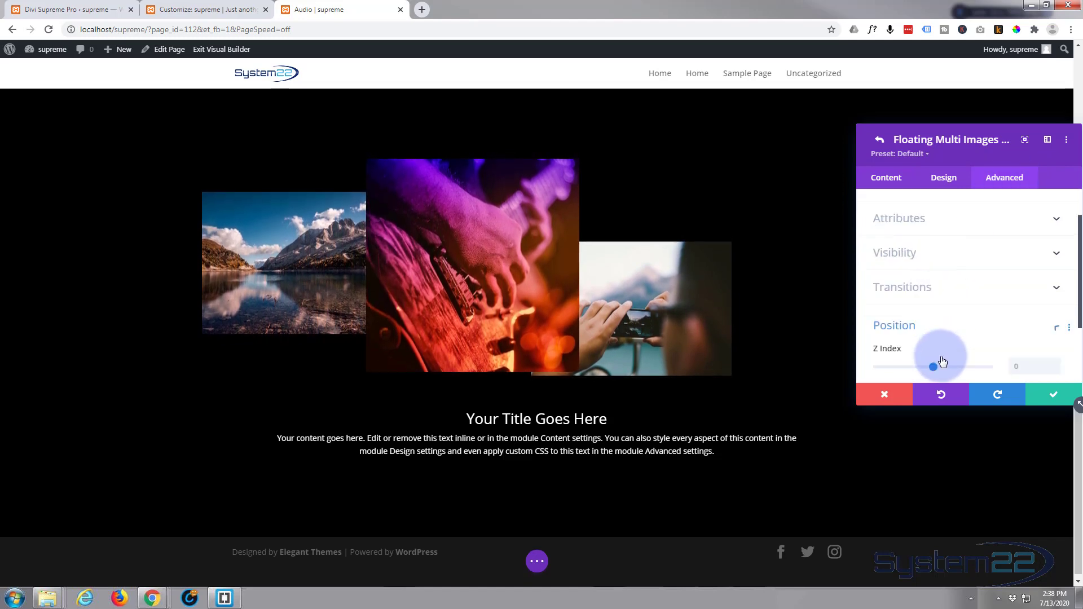
click(935, 273)
drag(934, 274, 933, 273)
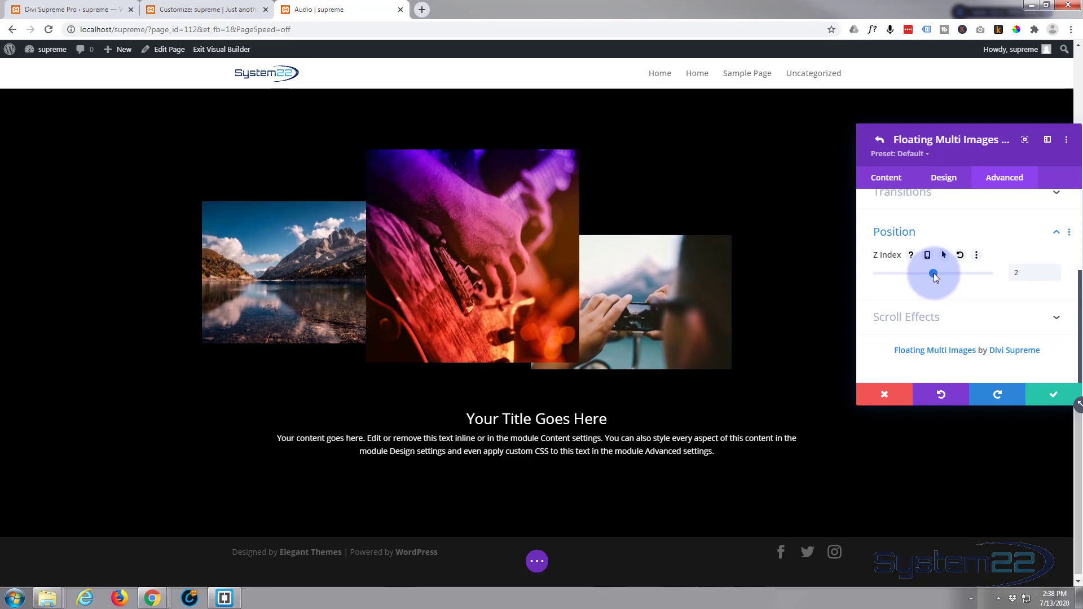
click(1056, 271)
click(1056, 271)
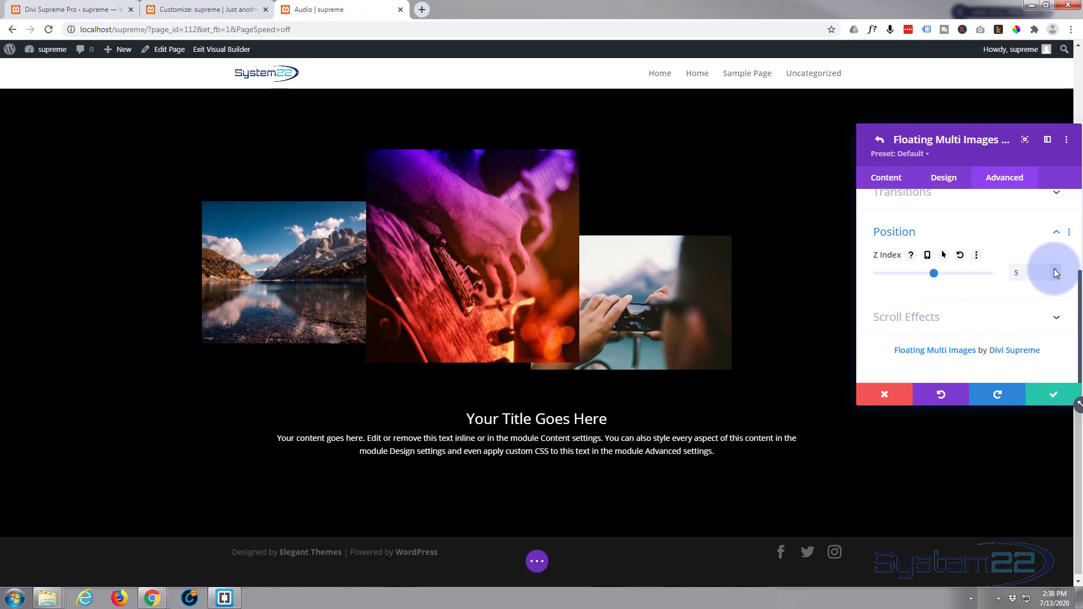
click(1055, 271)
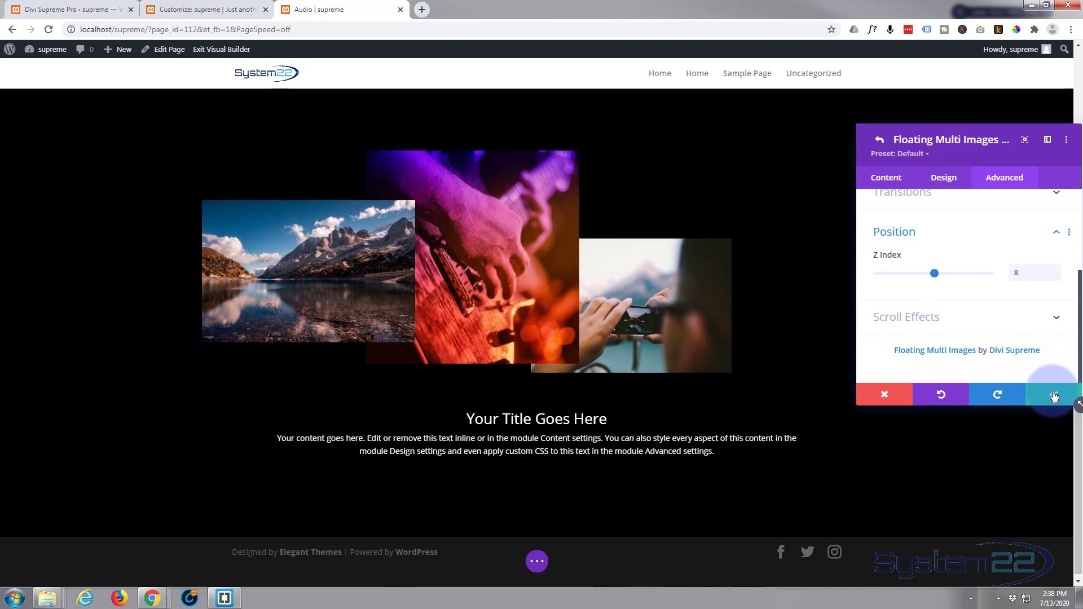
click(1054, 397)
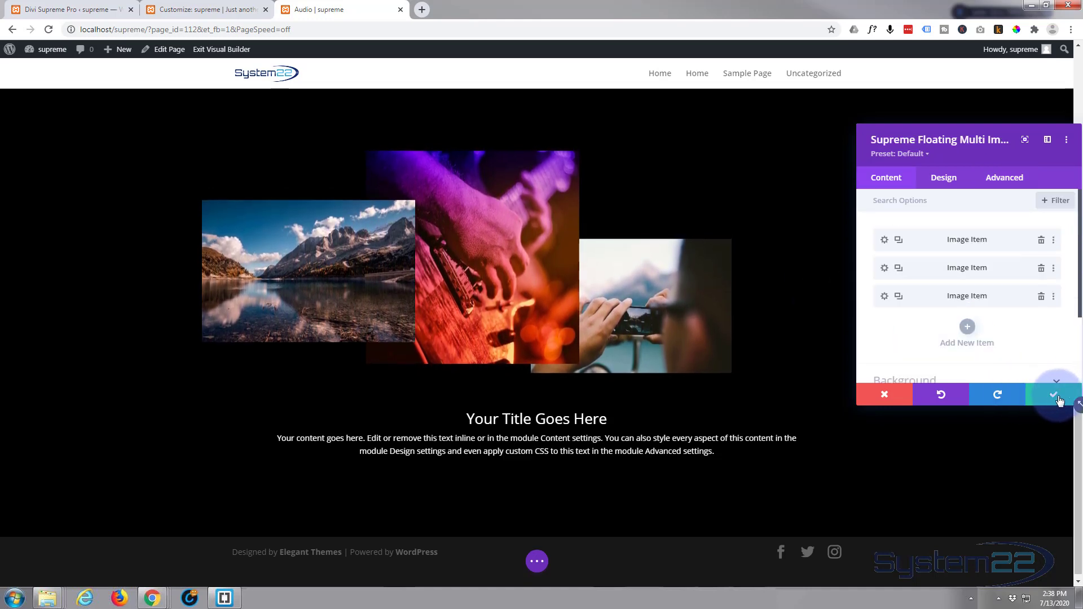
- Save the floating multi images module's settings and save the page as a draft
click(1054, 396)
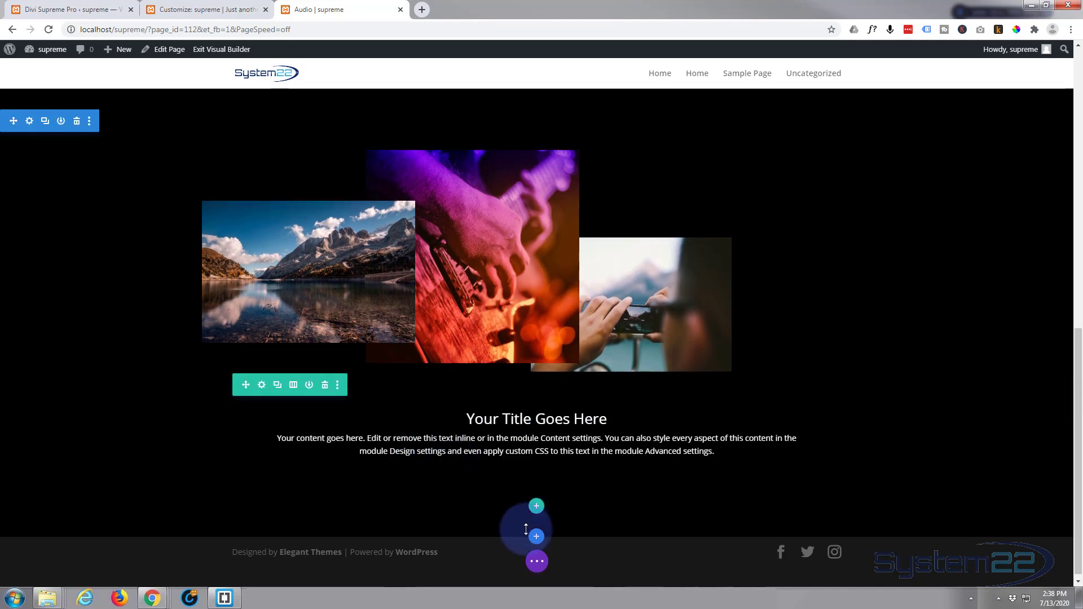
click(537, 561)
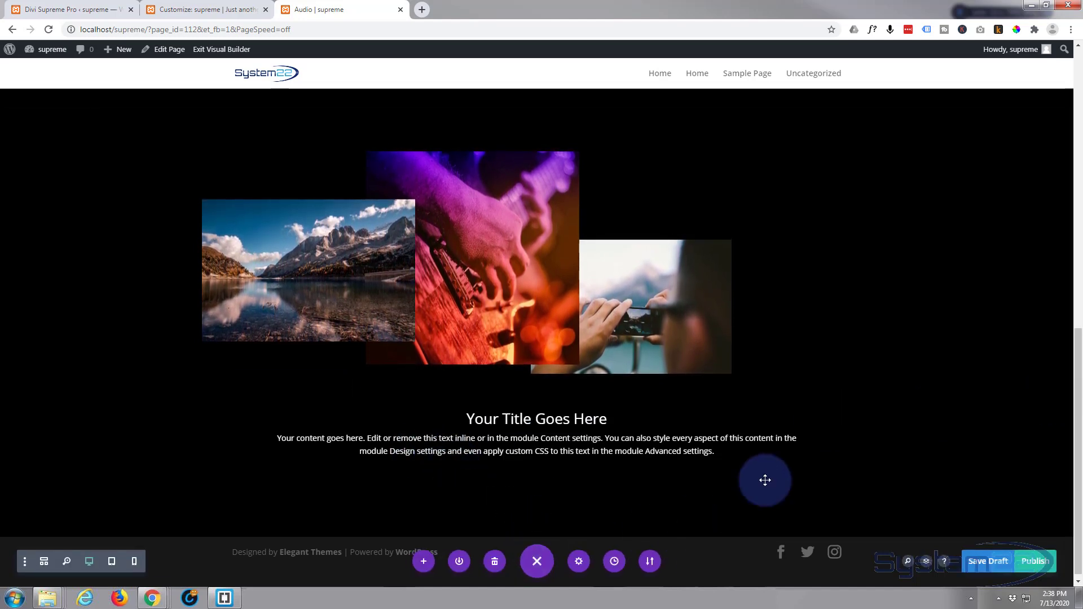
click(982, 561)
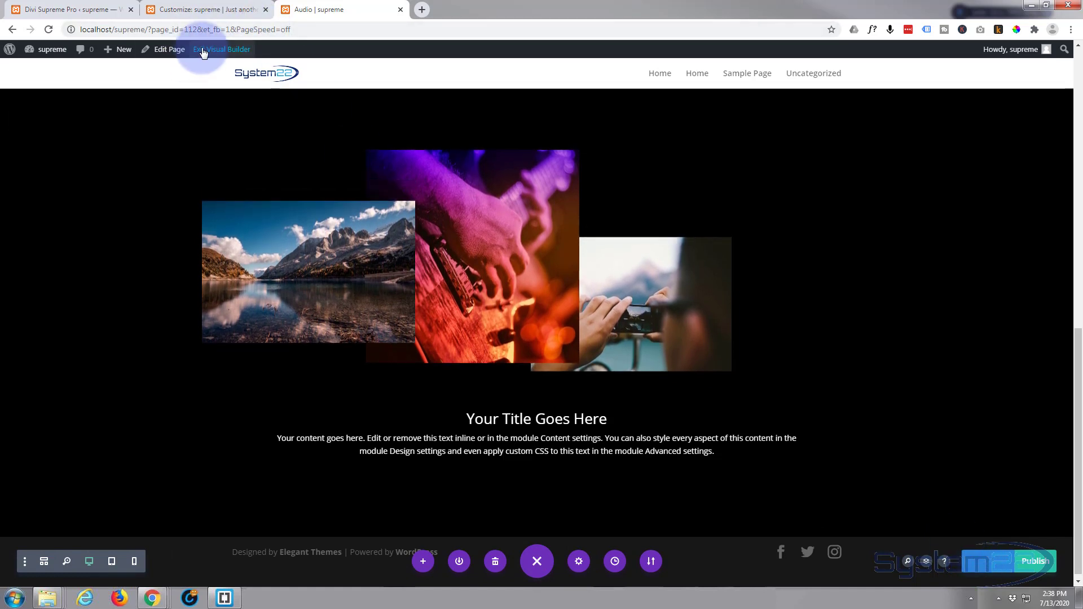
- Exit the visual builder and view the three floating images on the front end of the Audio page
click(204, 51)
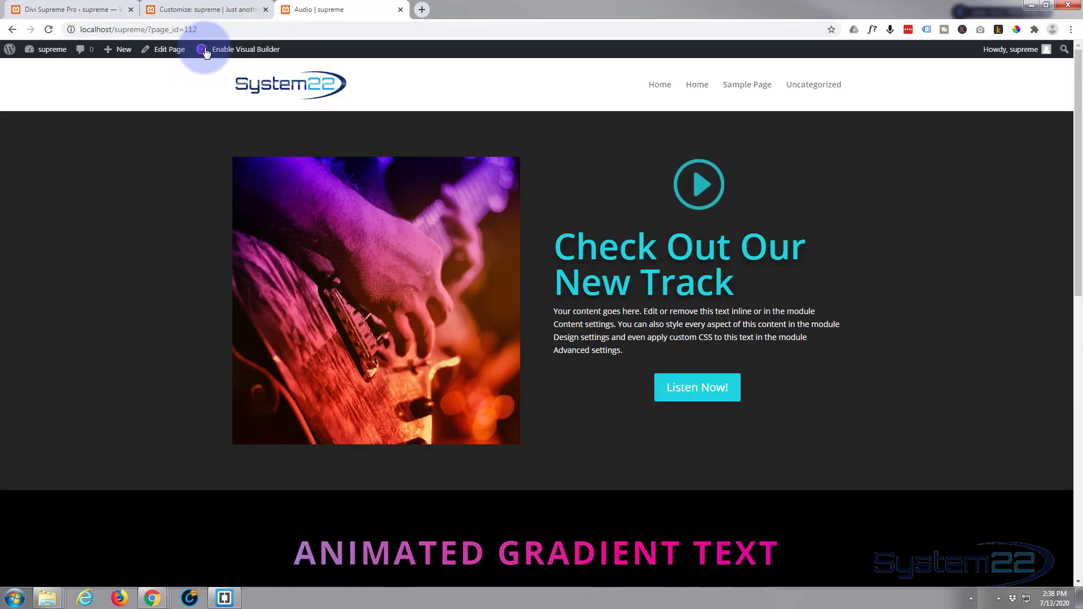
scroll(170, 137, down, 3)
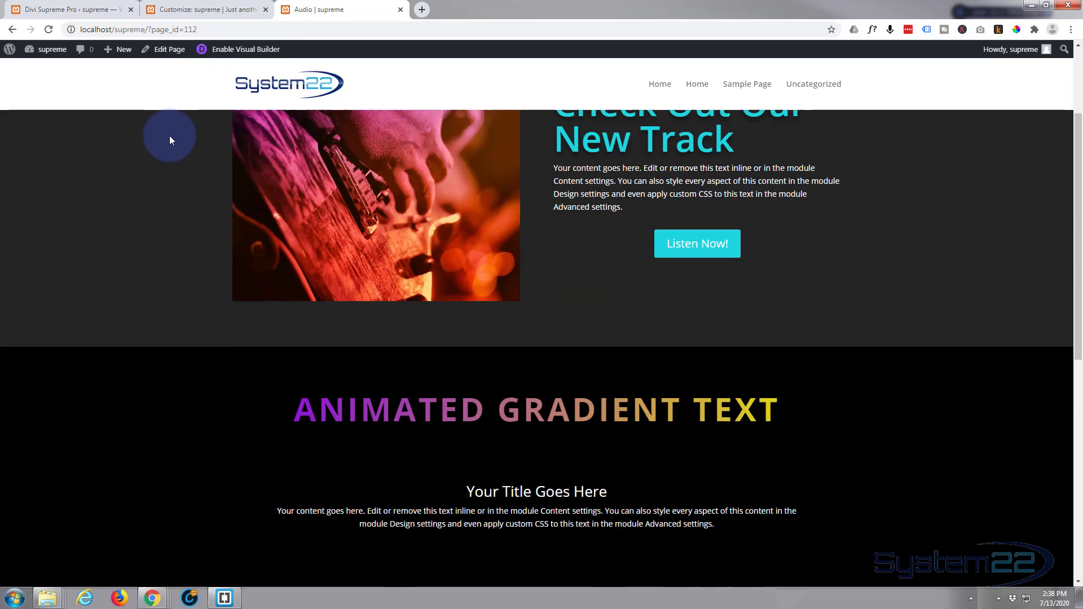
scroll(169, 135, down, 8)
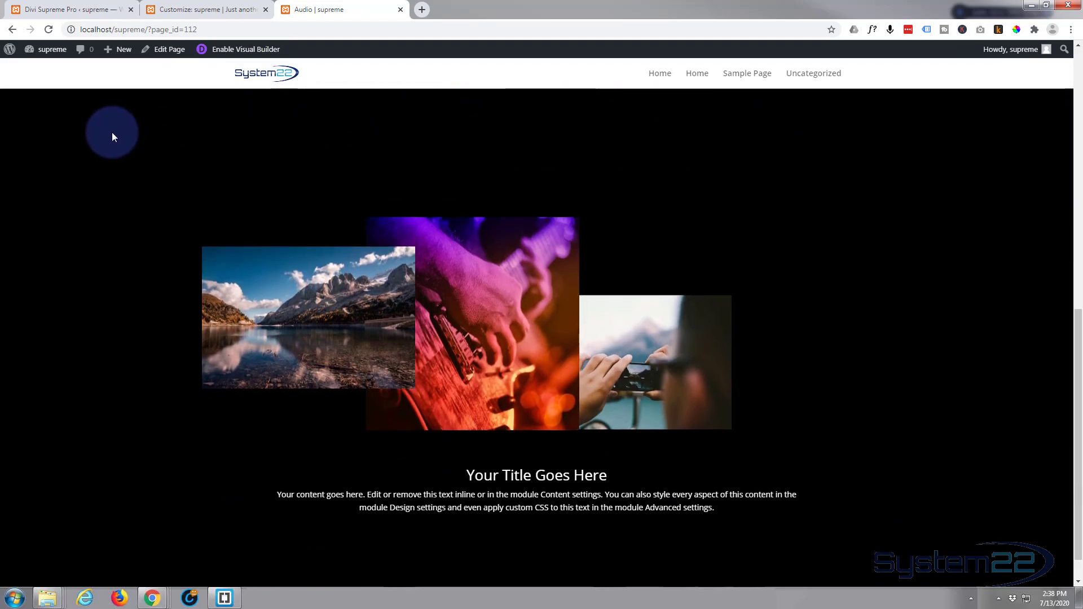